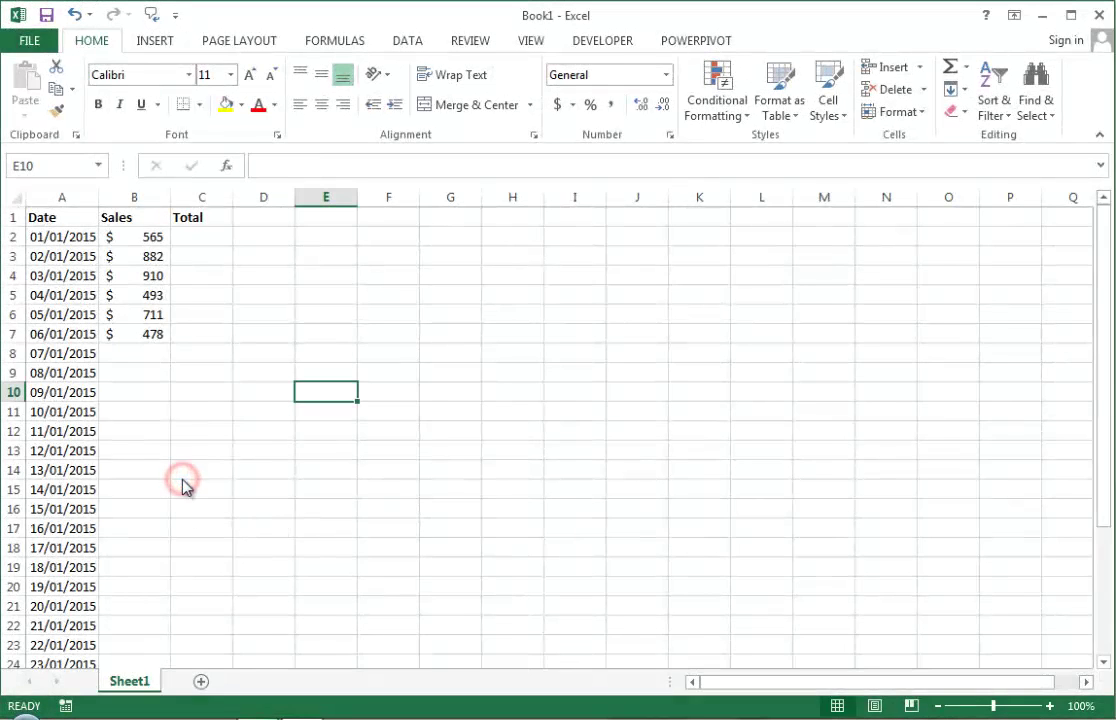
- Change the B1 header from 'Sales' to 'Sales/expenses'
left_click(195, 424)
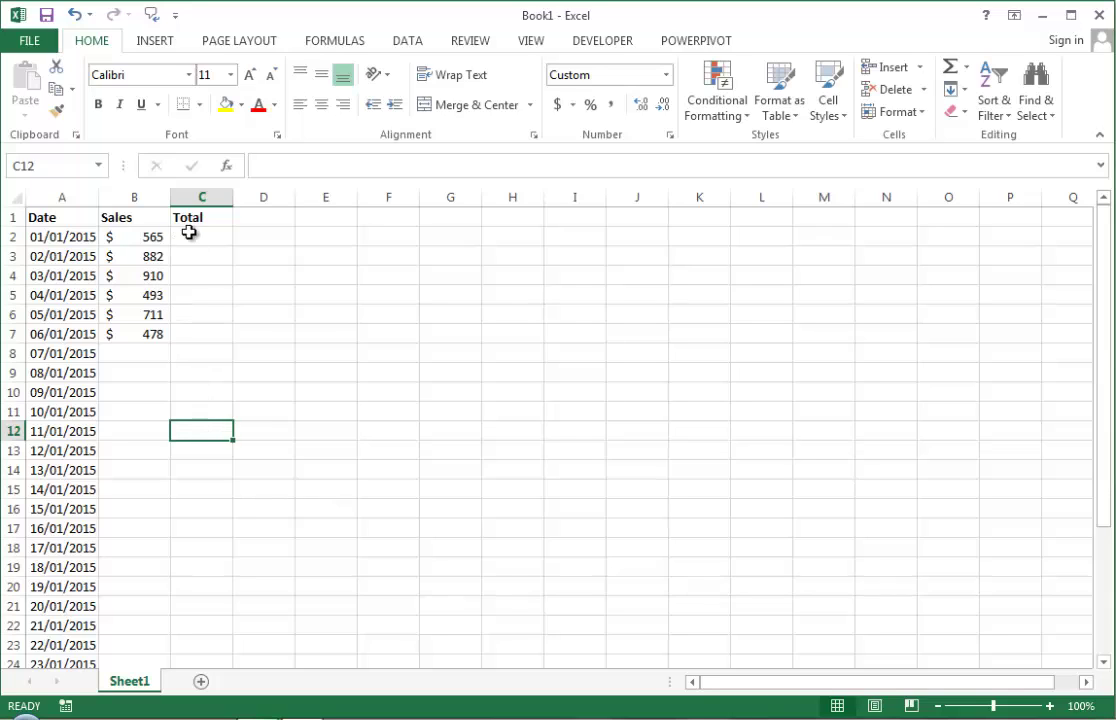
left_click(188, 233)
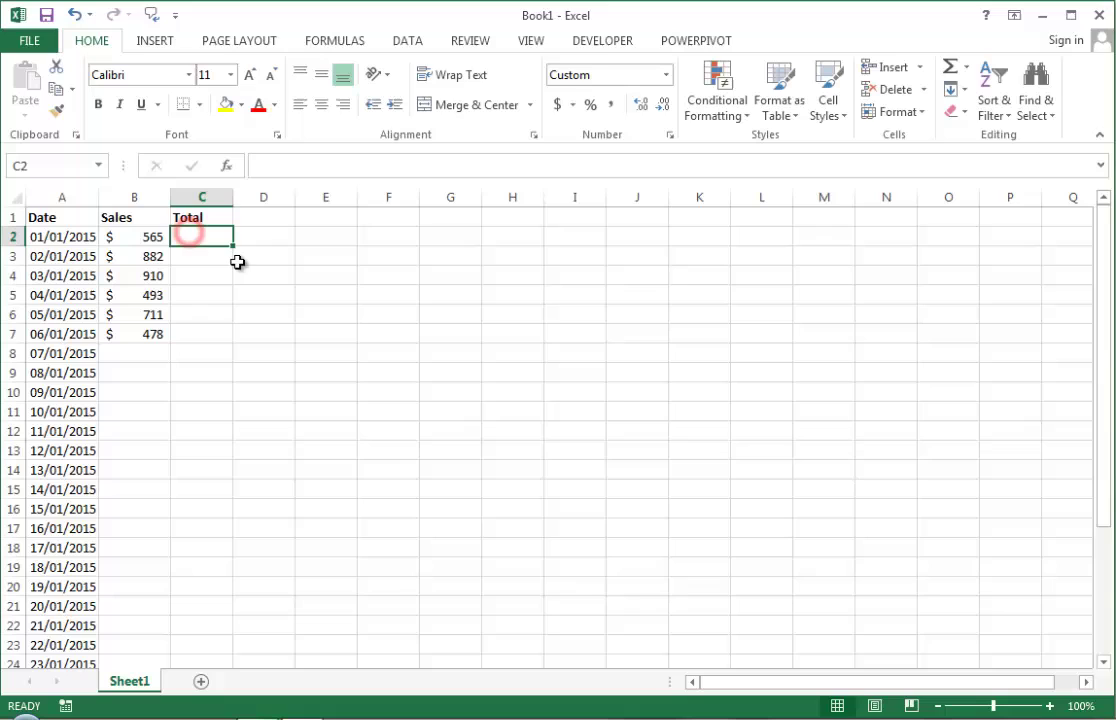
left_click(33, 214)
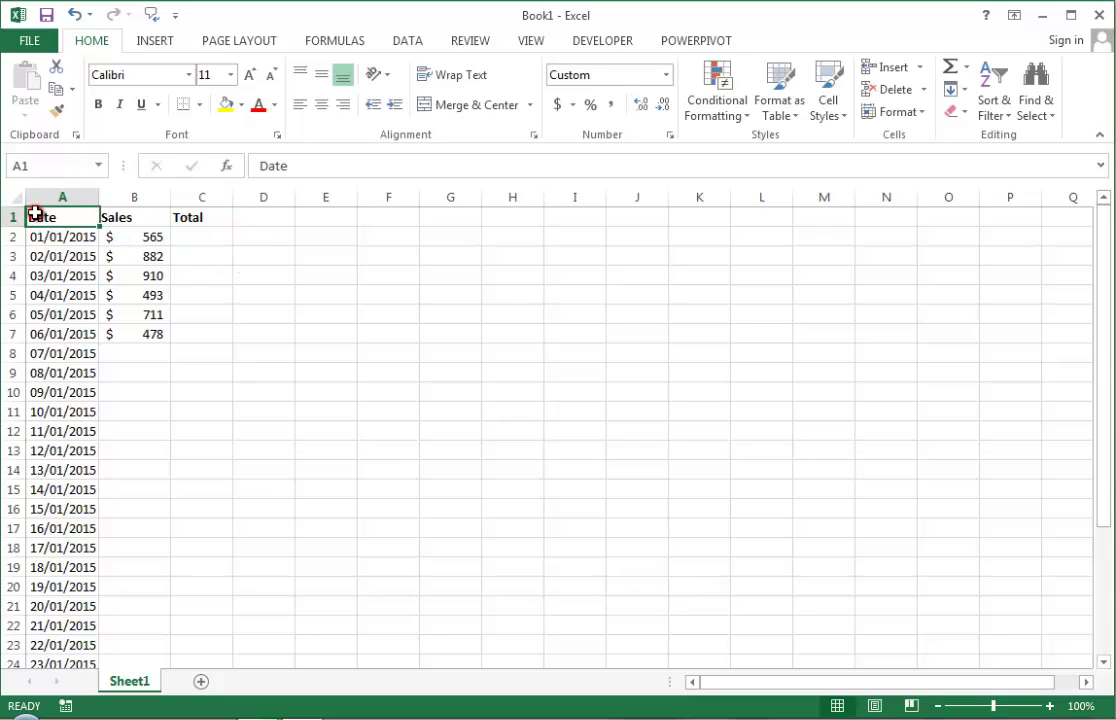
left_click(144, 216)
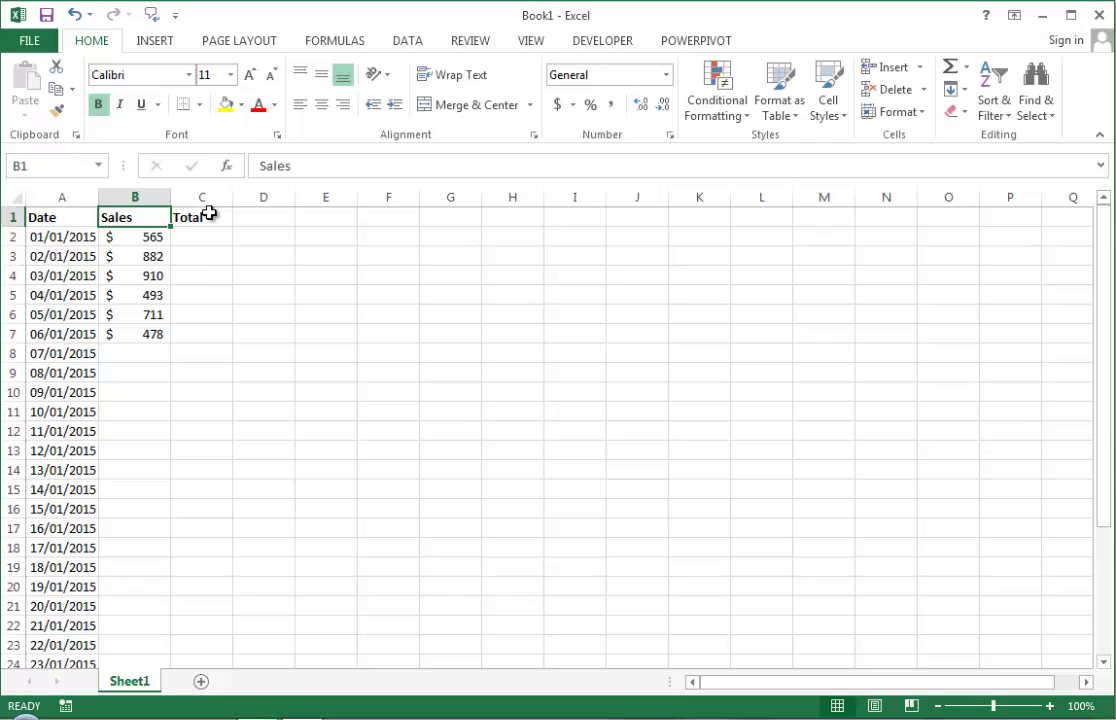
double_click(148, 213)
type("/expen")
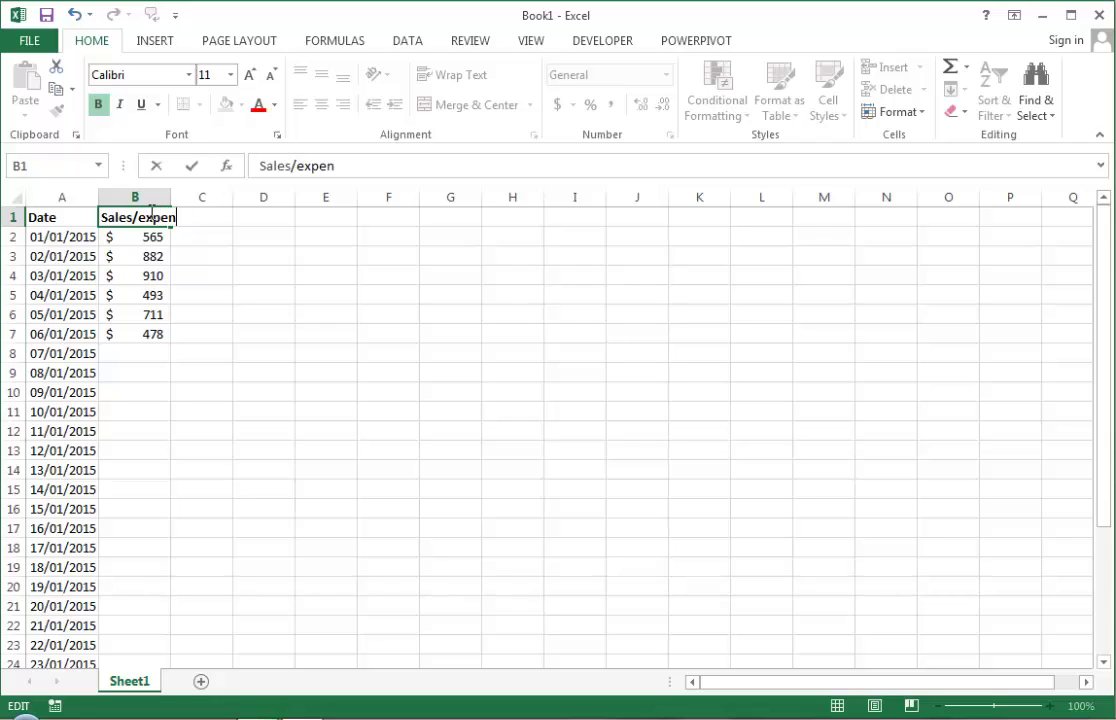
key("Return")
key("Right")
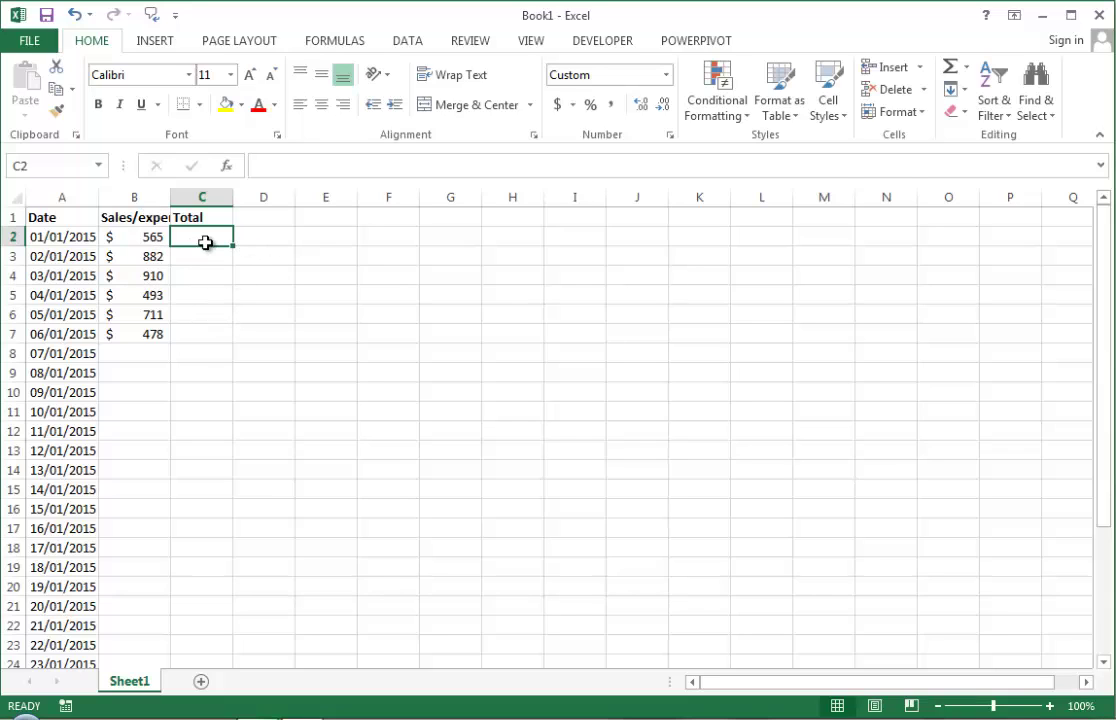
- Enter =SUM(B2:B32) in C2, selecting the sales range with the keyboard
type("=")
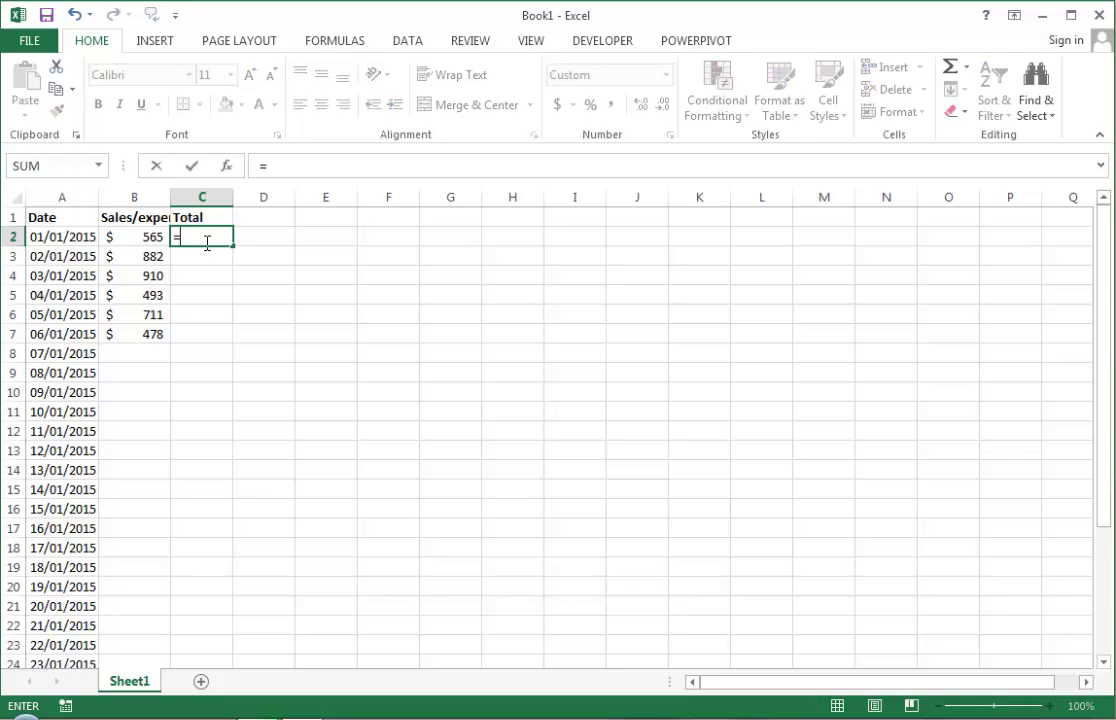
type("su")
key("Down")
key("Down")
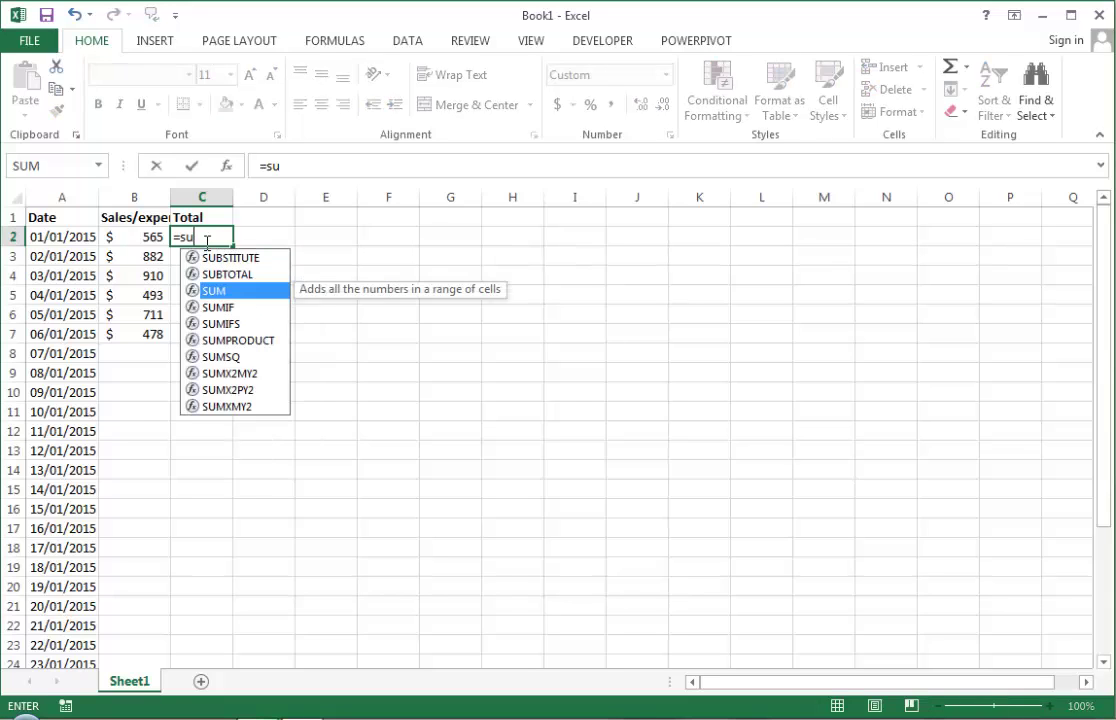
key("Tab")
key("Left")
key("Left")
key("Right")
key("shift+Down")
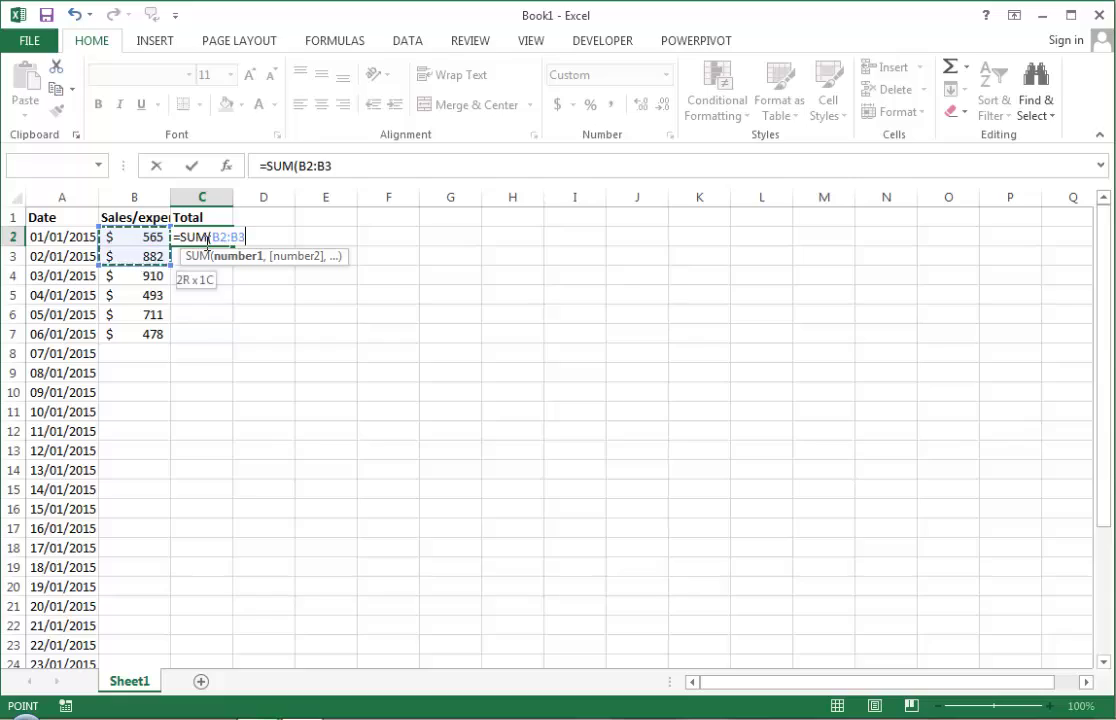
key("shift+Down")
key("shift+Down")
key("shift+Down")
key("shift+Down")
key("shift+Down")
key("shift+Down")
key("shift+Down")
key("shift+Down")
key("shift+Down")
key("shift+Up")
key("shift+Up")
key("shift+Up")
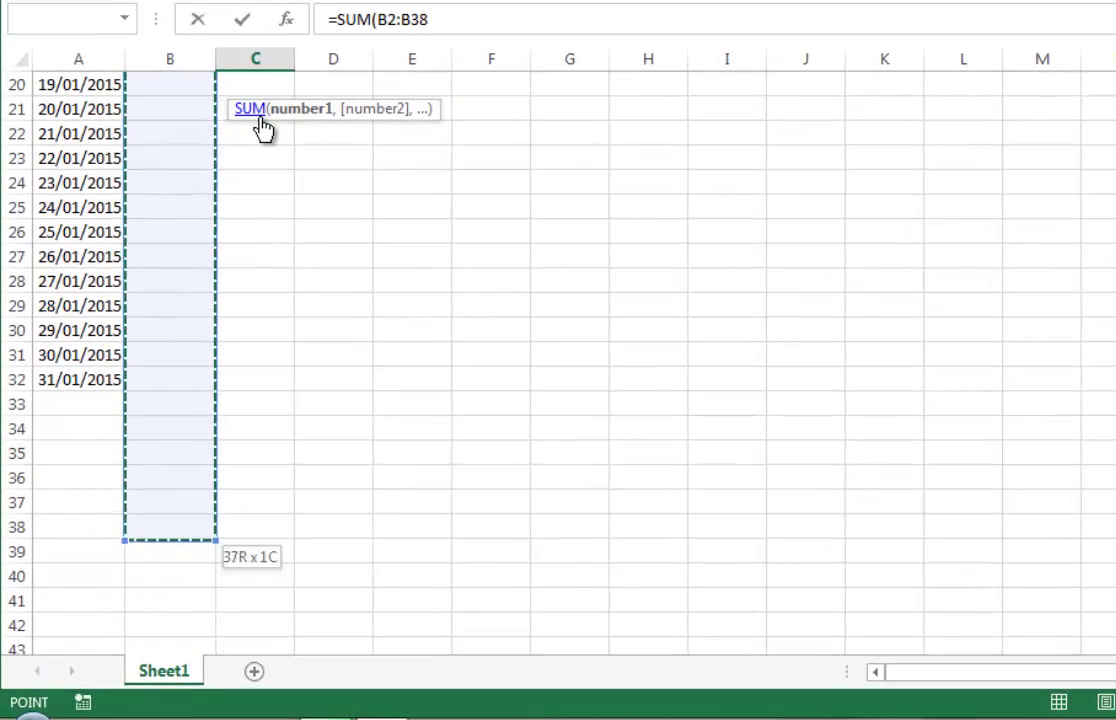
key("shift+Up")
key("shift+Up")
key("shift+Up")
key("shift+Up")
key("shift+Up")
key("shift+Up")
key("Return")
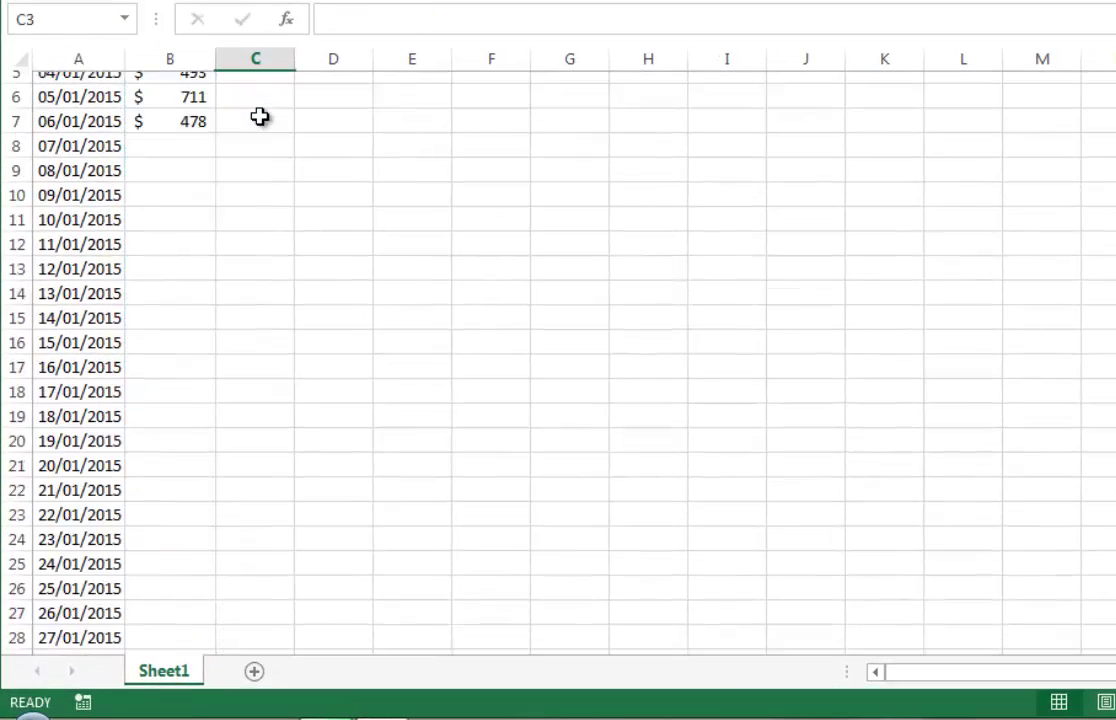
- Check the $4,039 total formula in C2 against the sales values in column B
key("Up")
key("Right")
key("Up")
key("Left")
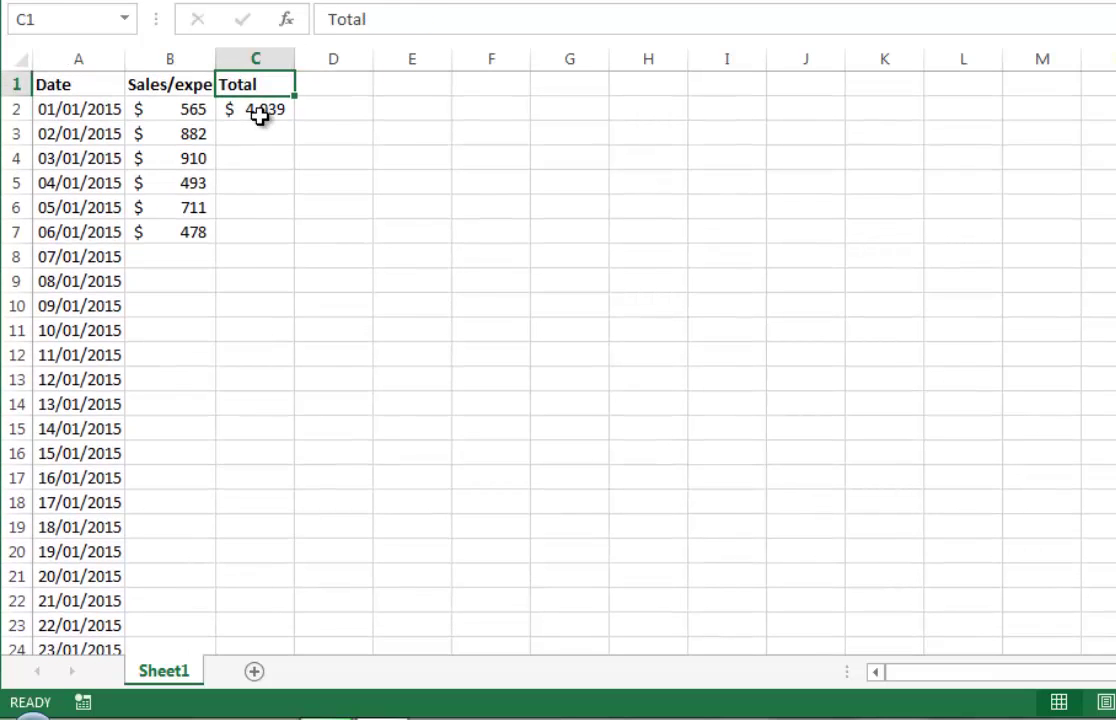
key("Down")
key("Up")
left_click(261, 109)
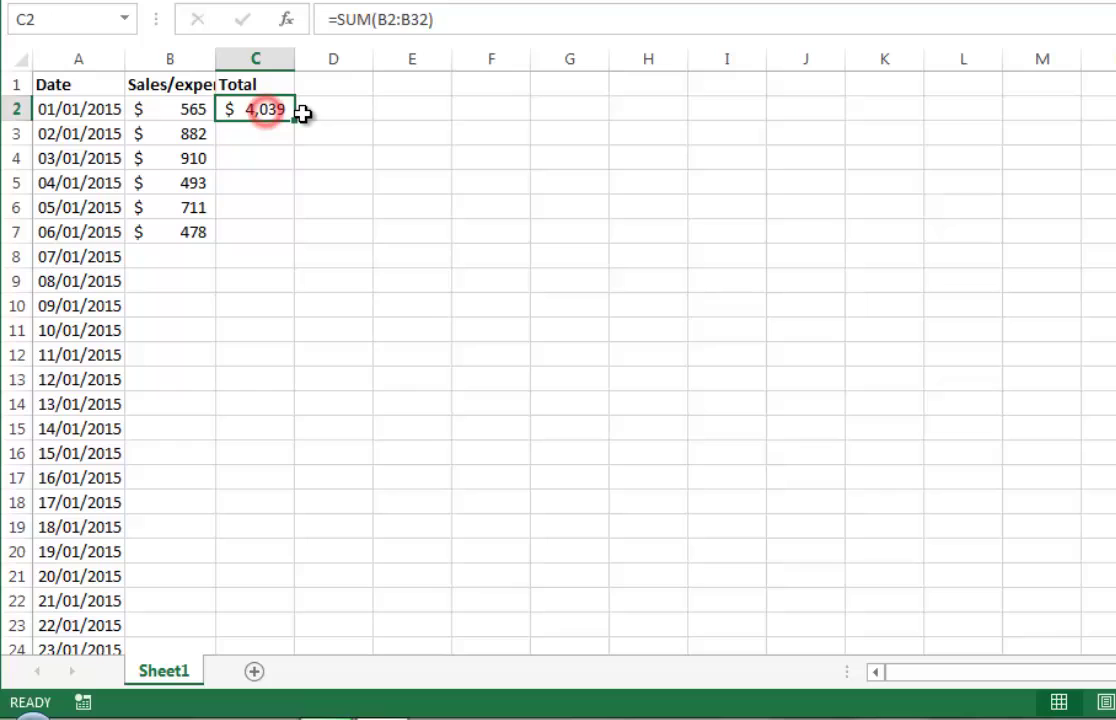
left_click(194, 110)
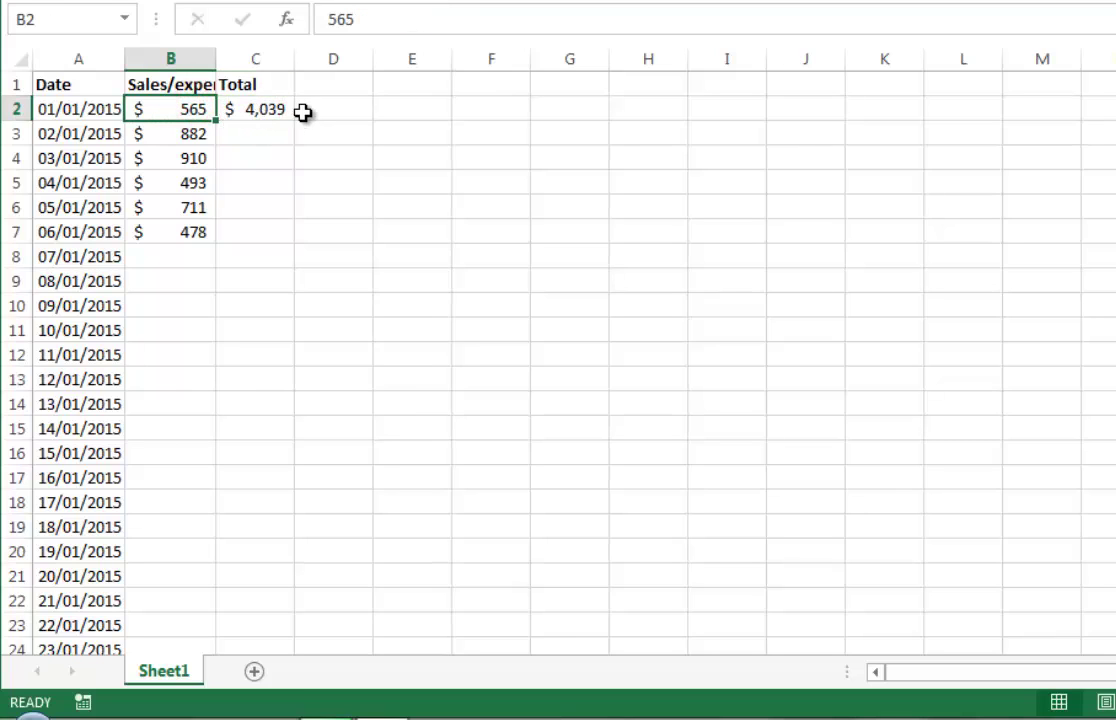
left_click(259, 109)
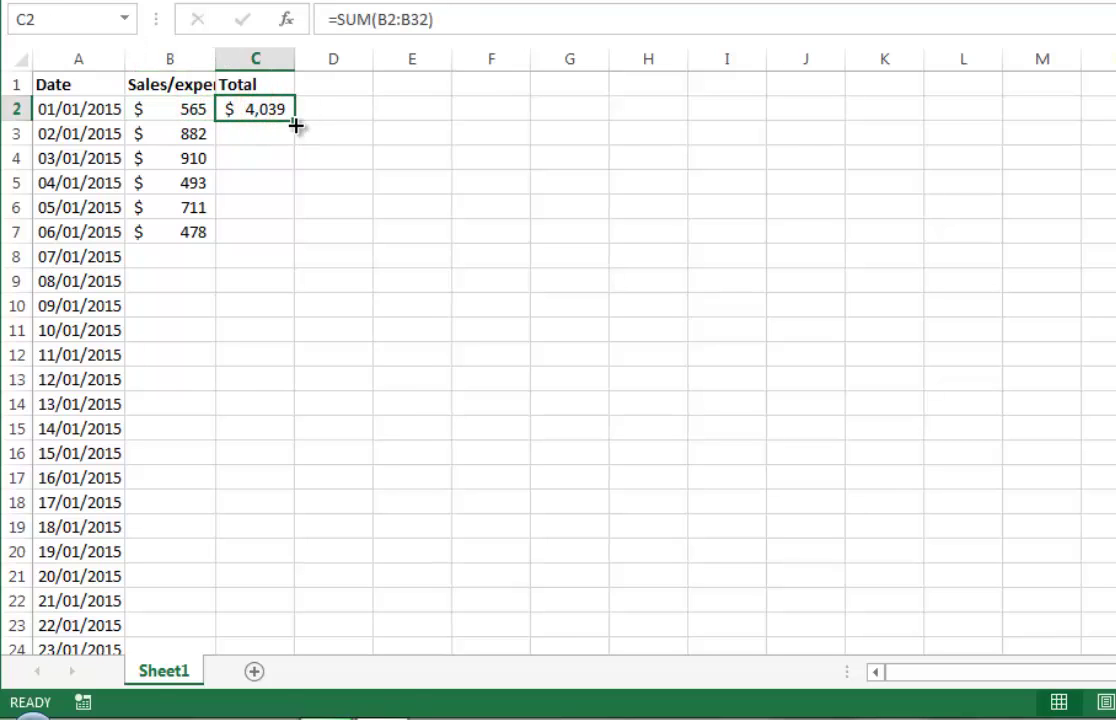
- Copy the SUM formula into C3 and compare its shifted range B3:B33 with C2's
left_click_drag(296, 121, 296, 146)
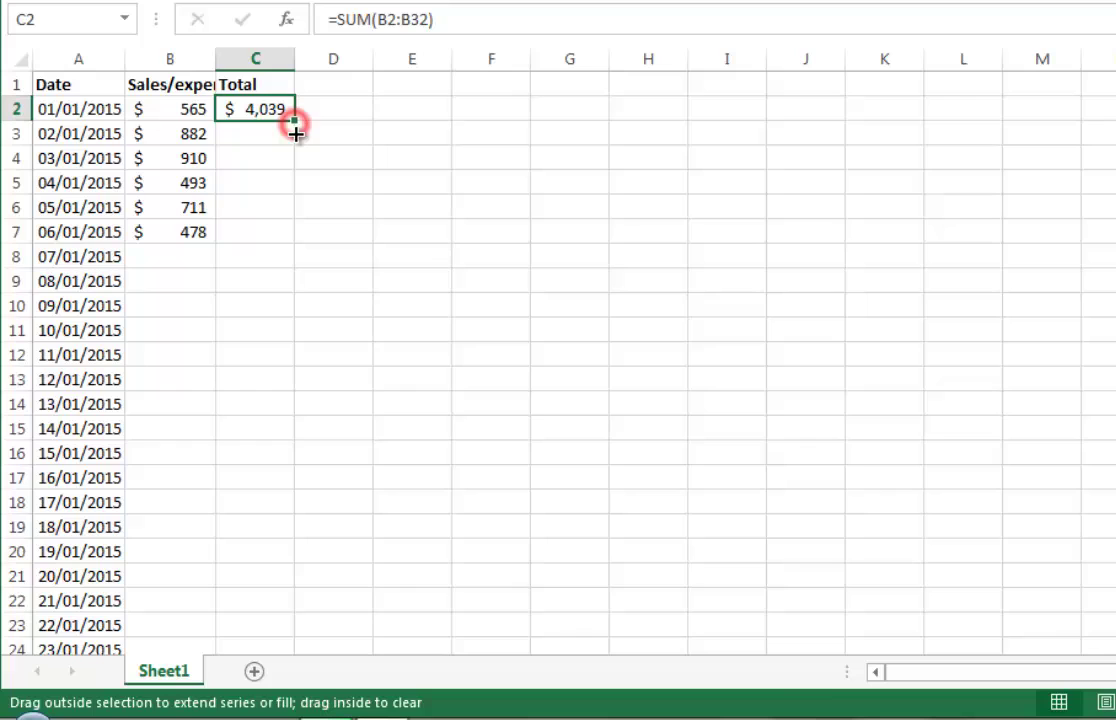
left_click(194, 133)
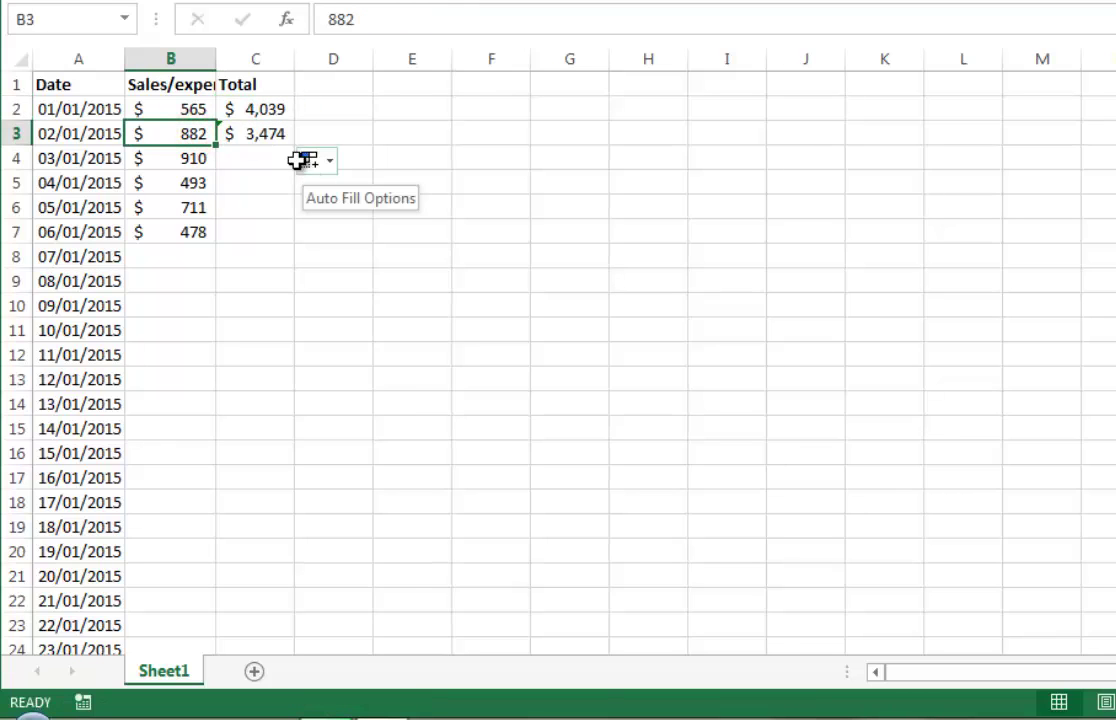
left_click(205, 110)
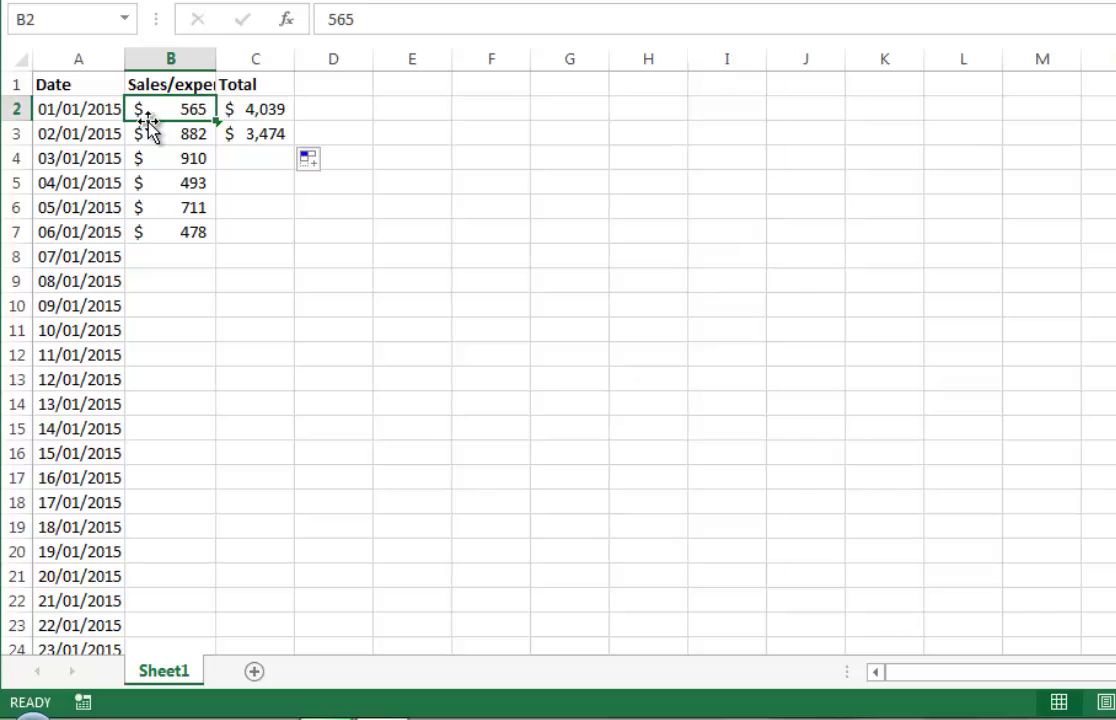
left_click(237, 133)
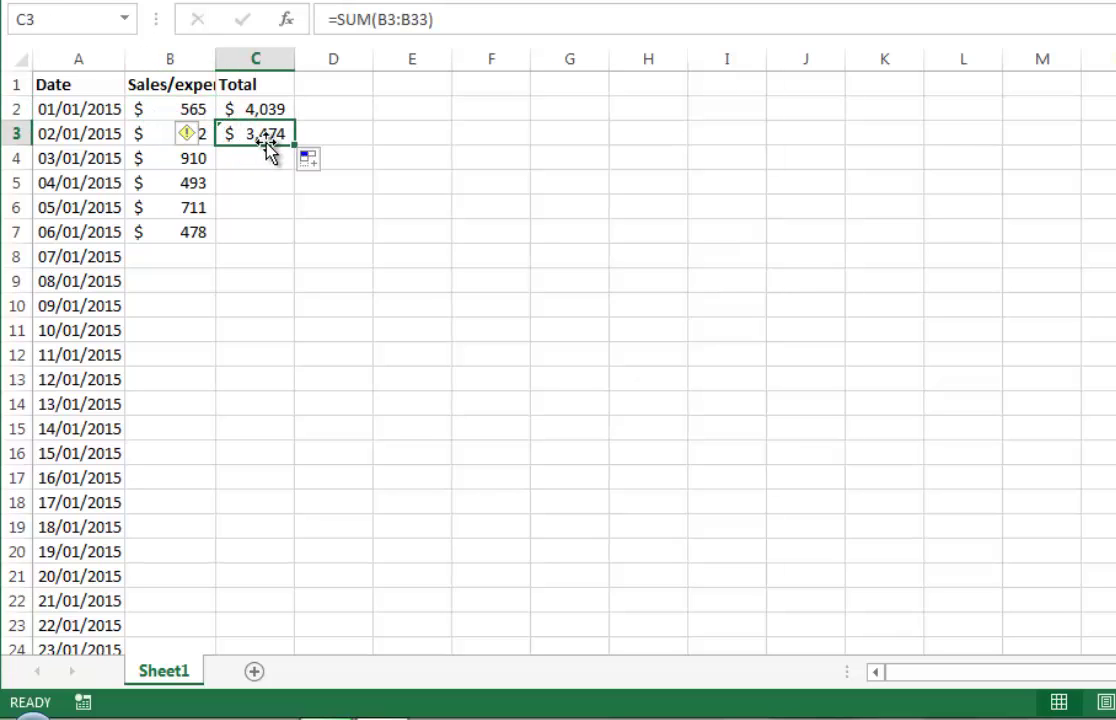
left_click(279, 112)
left_click(170, 105)
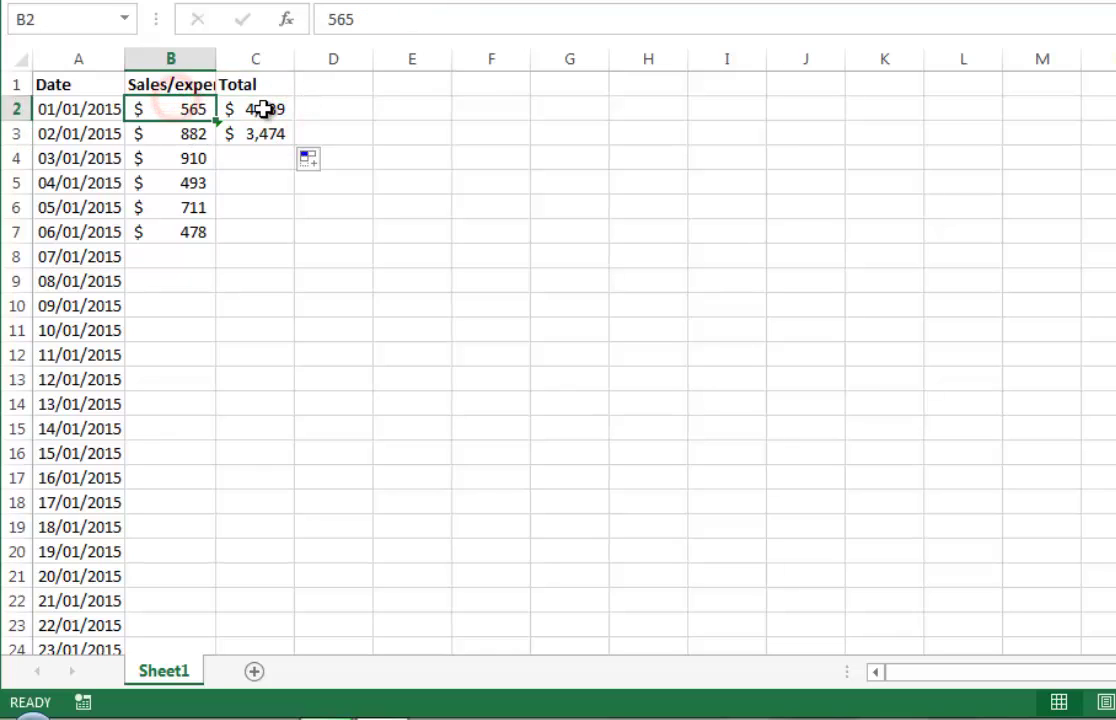
left_click(264, 108)
left_click(178, 109)
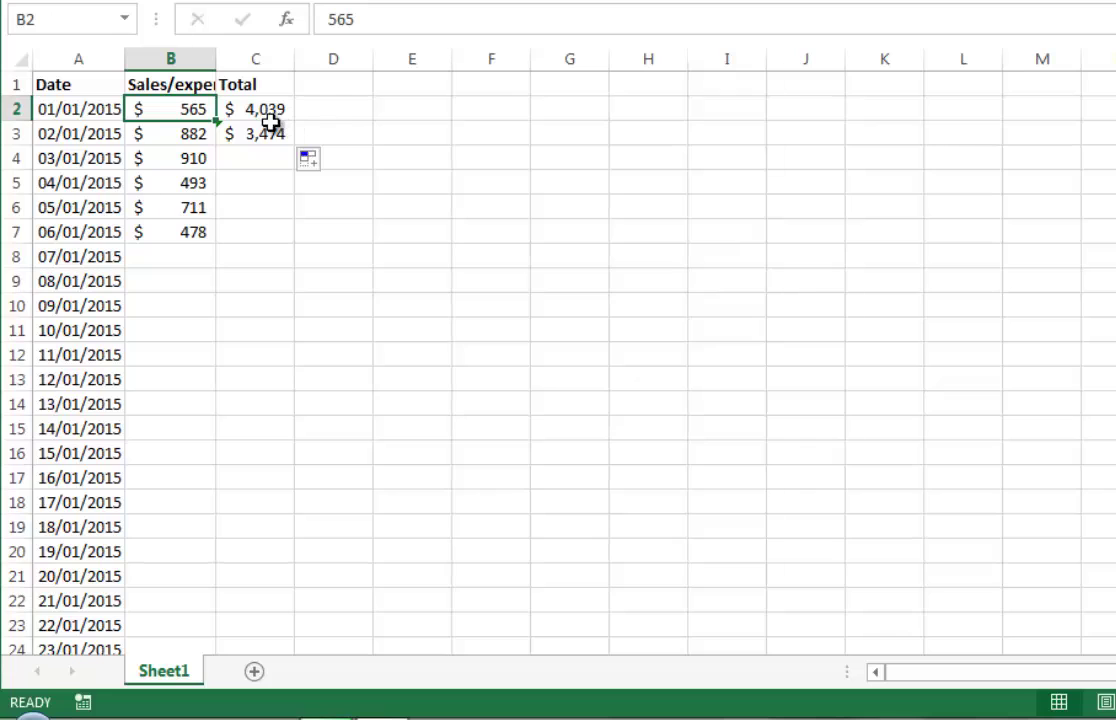
left_click(242, 132)
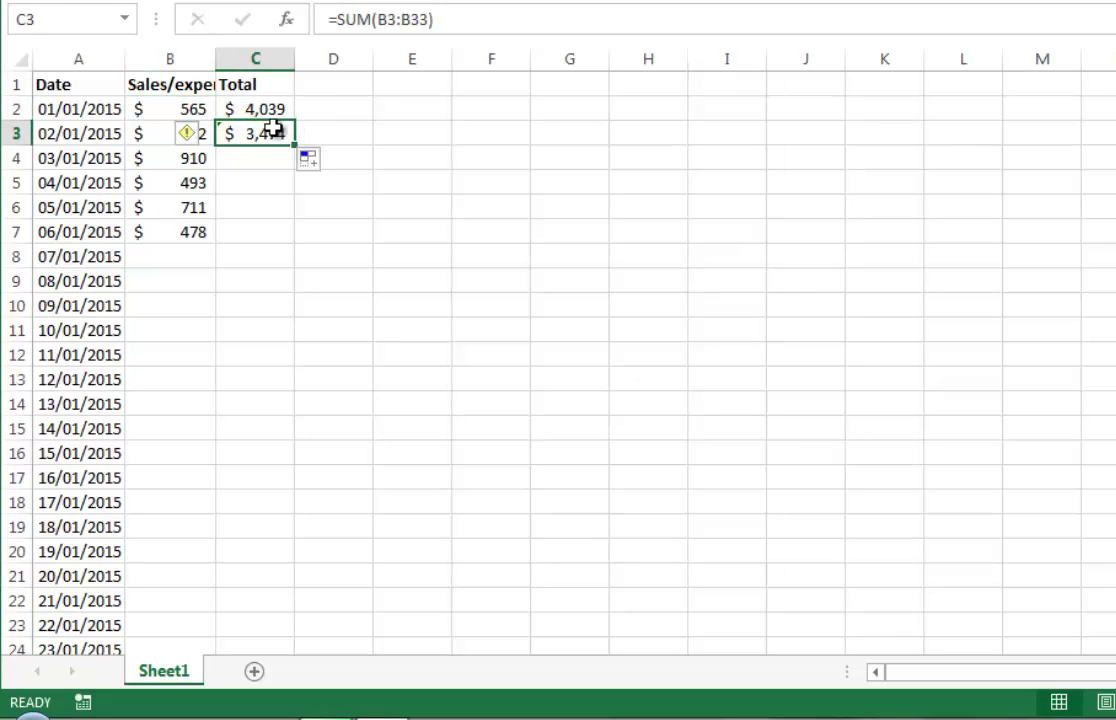
- Clear the totals from cells C2 through C4
left_click_drag(267, 109, 264, 148)
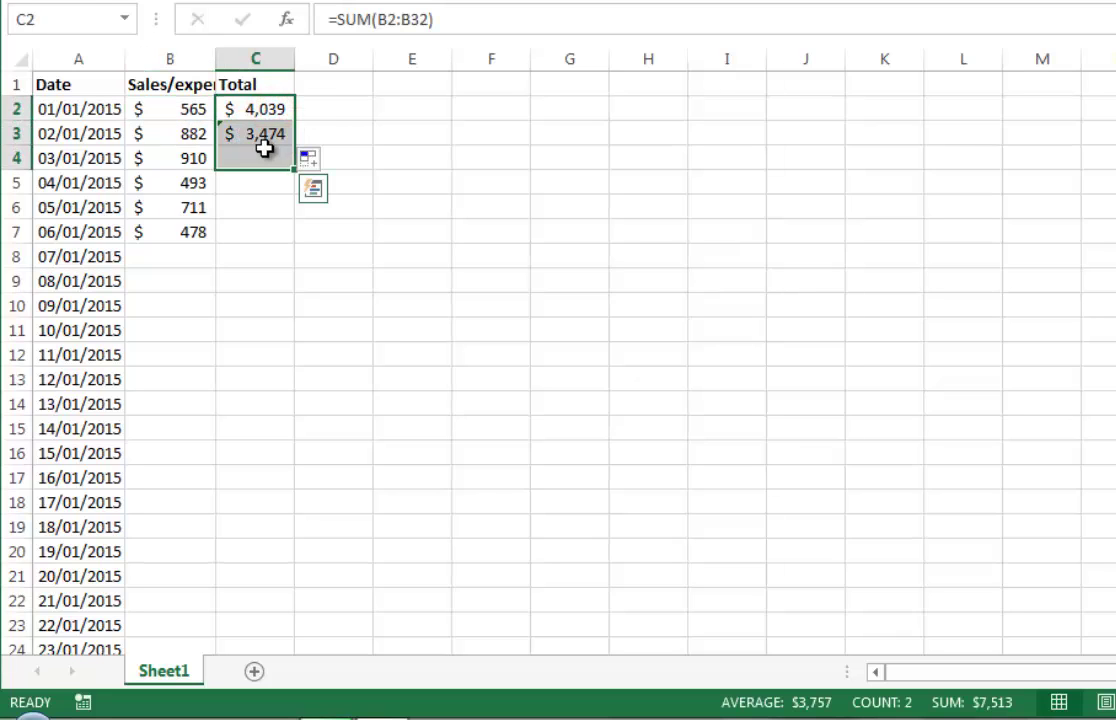
key("Delete")
left_click(242, 107)
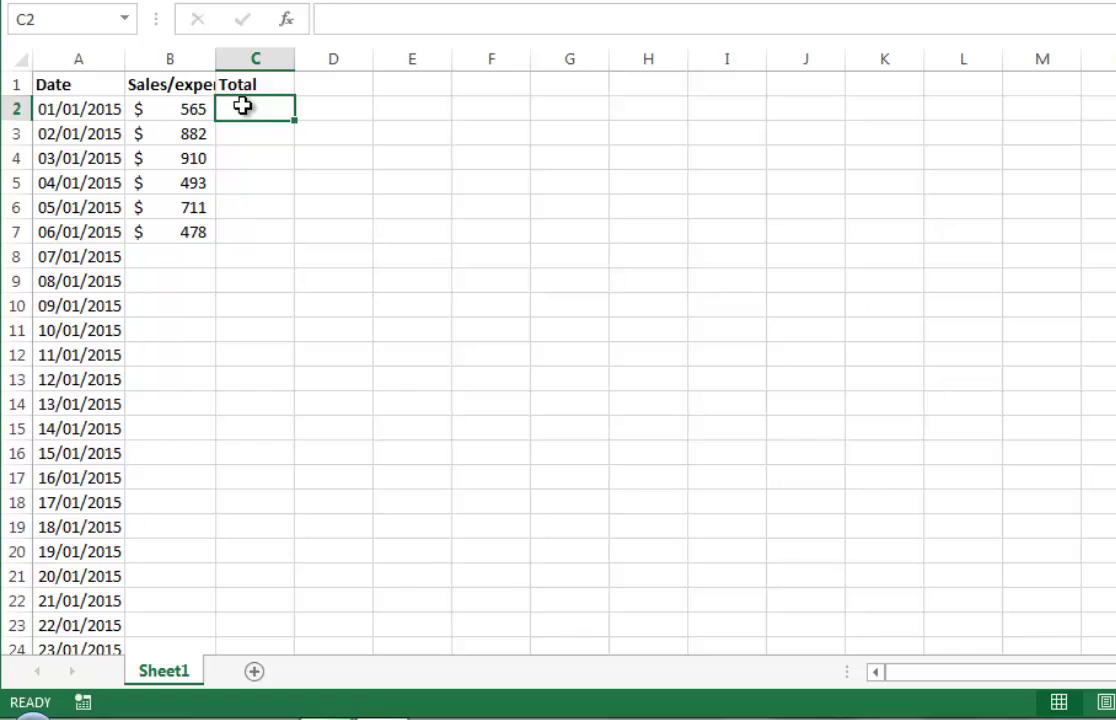
- Enter =SUM($B$2:B2) in C2, locking the start with F4, giving $565
type("=")
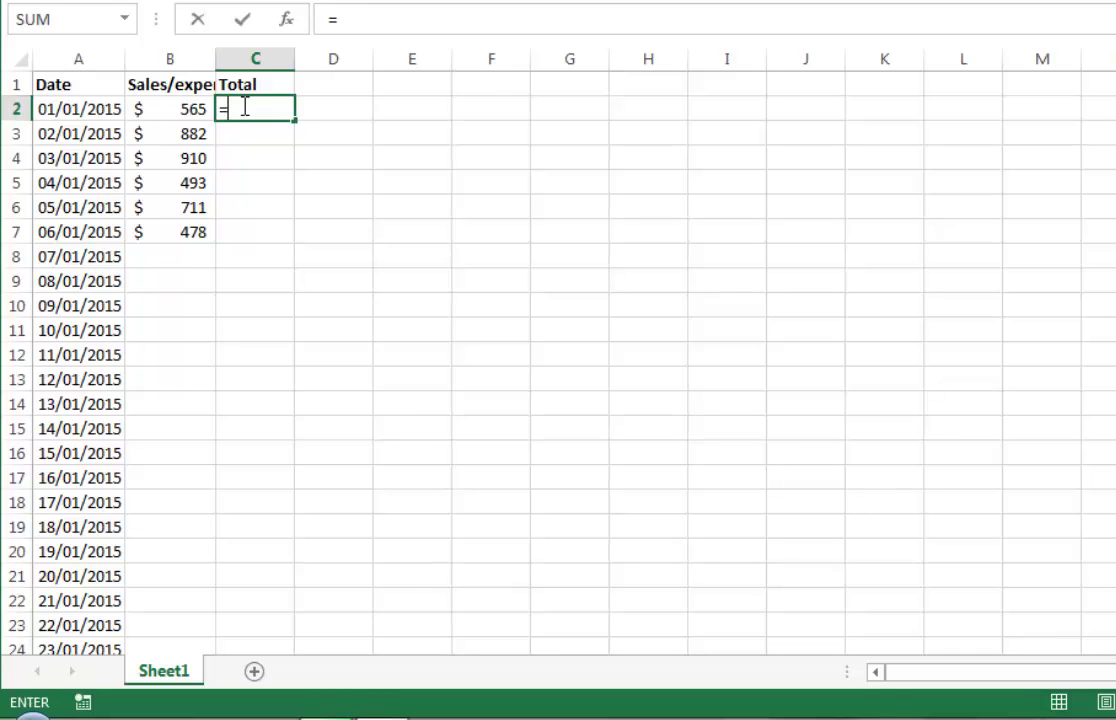
type("su")
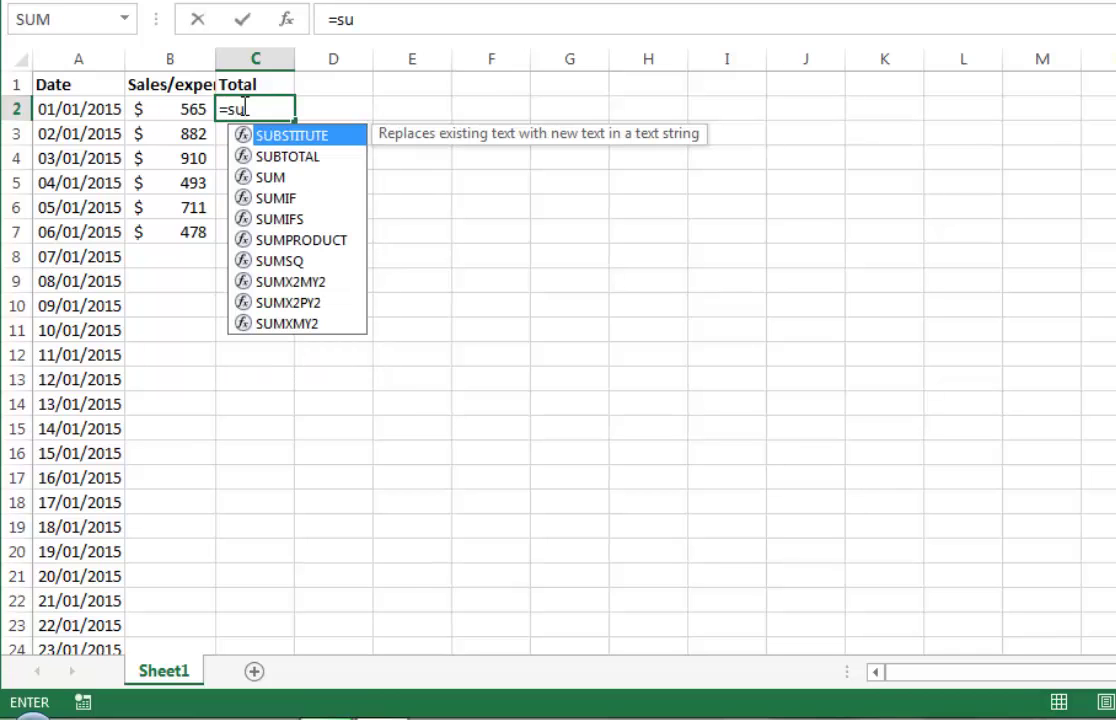
key("Down")
key("Down")
key("Tab")
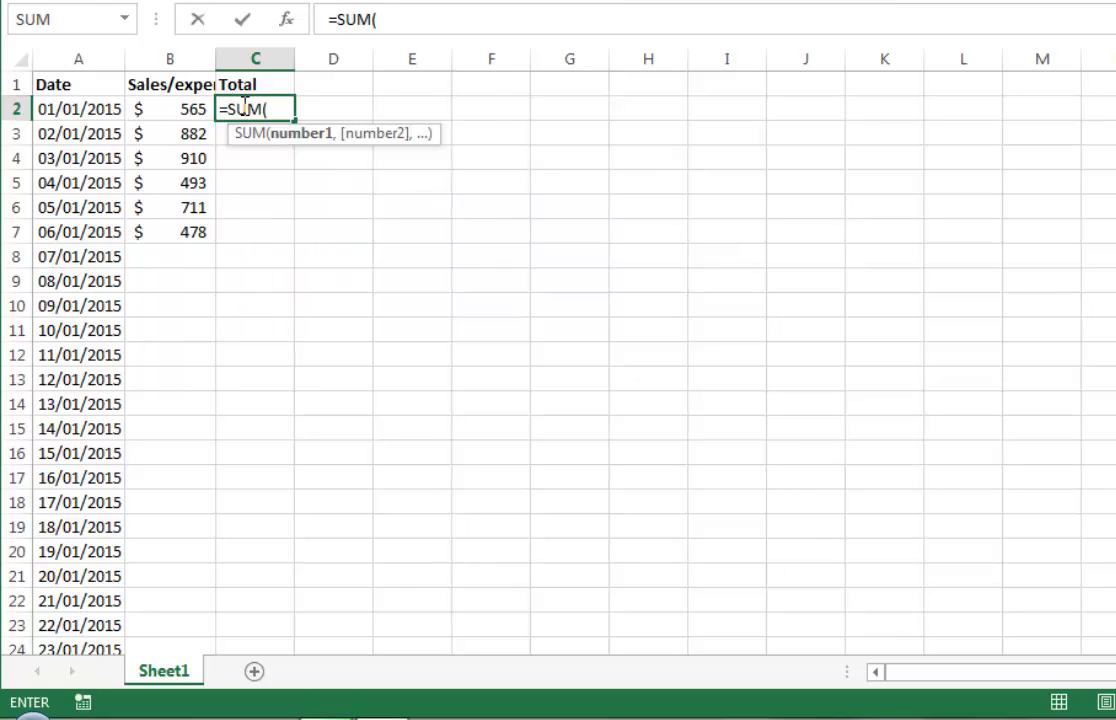
key("Left")
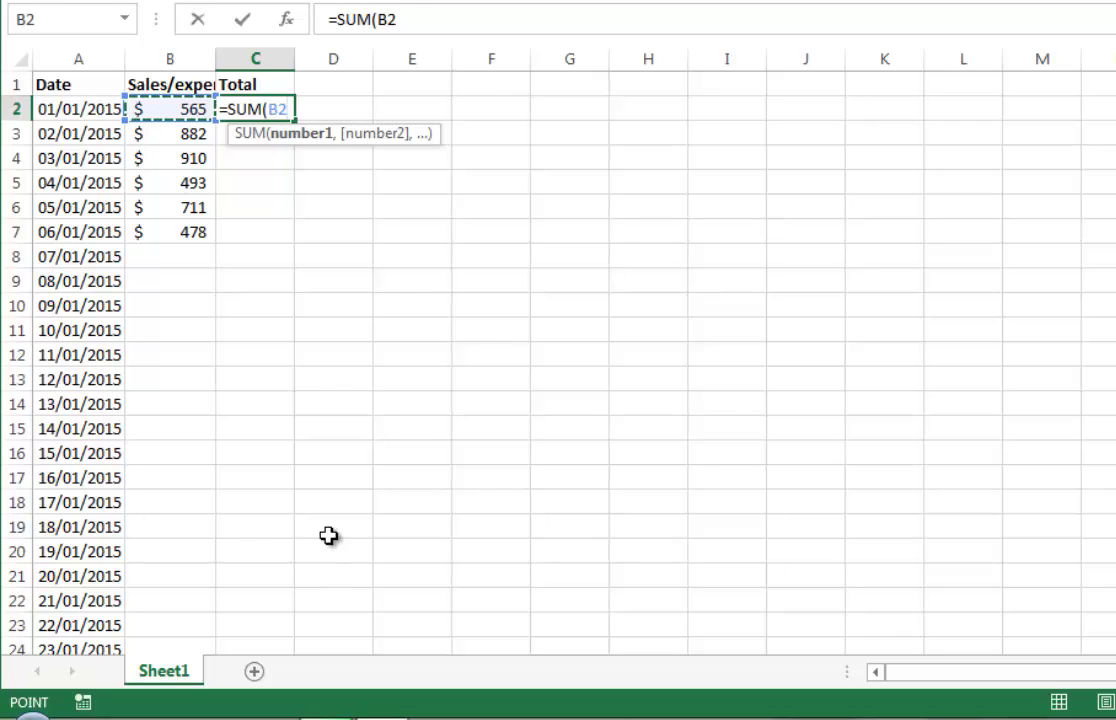
key("F8")
type(":B2)")
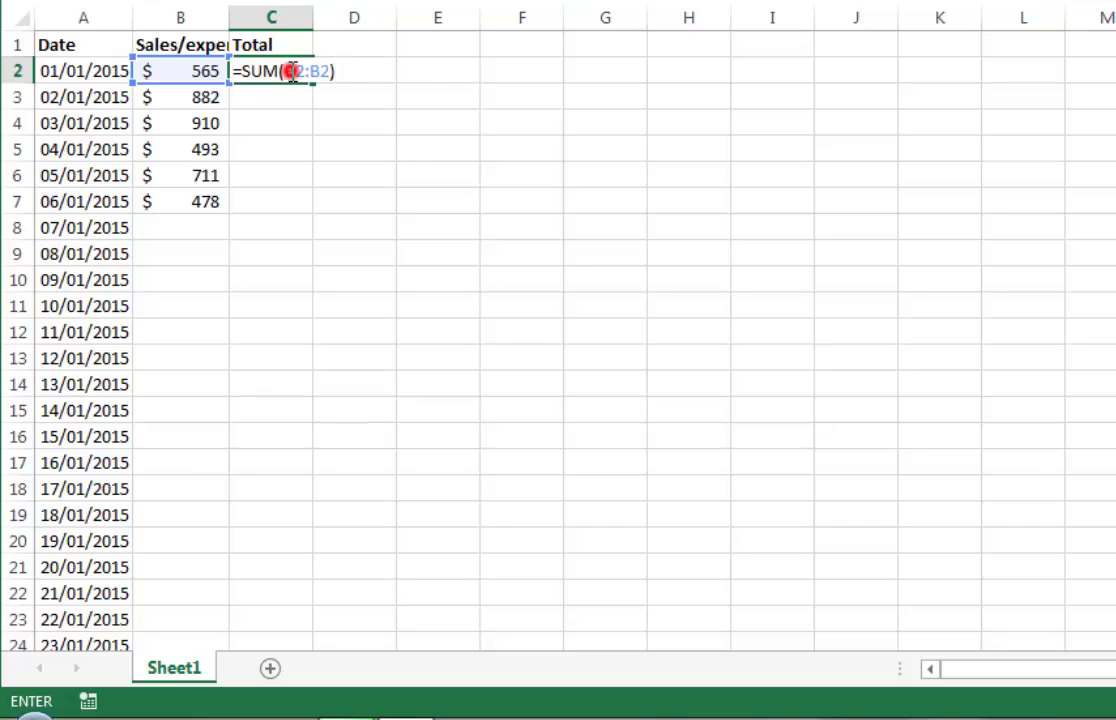
left_click(290, 71)
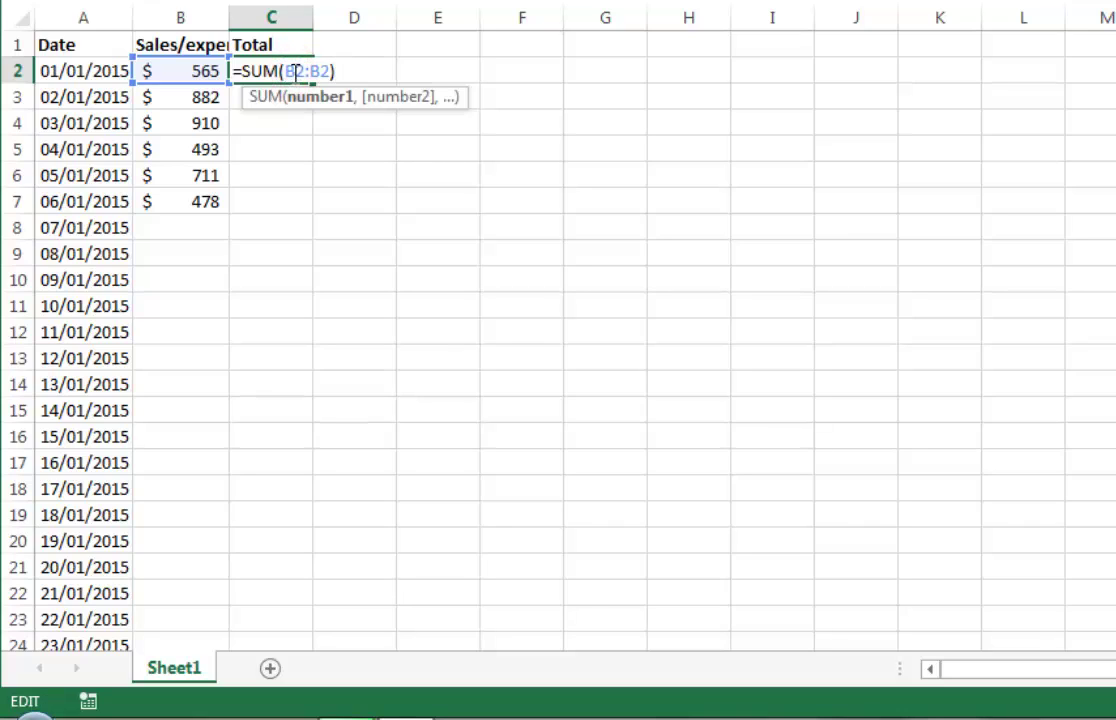
left_click(293, 71)
key("F4")
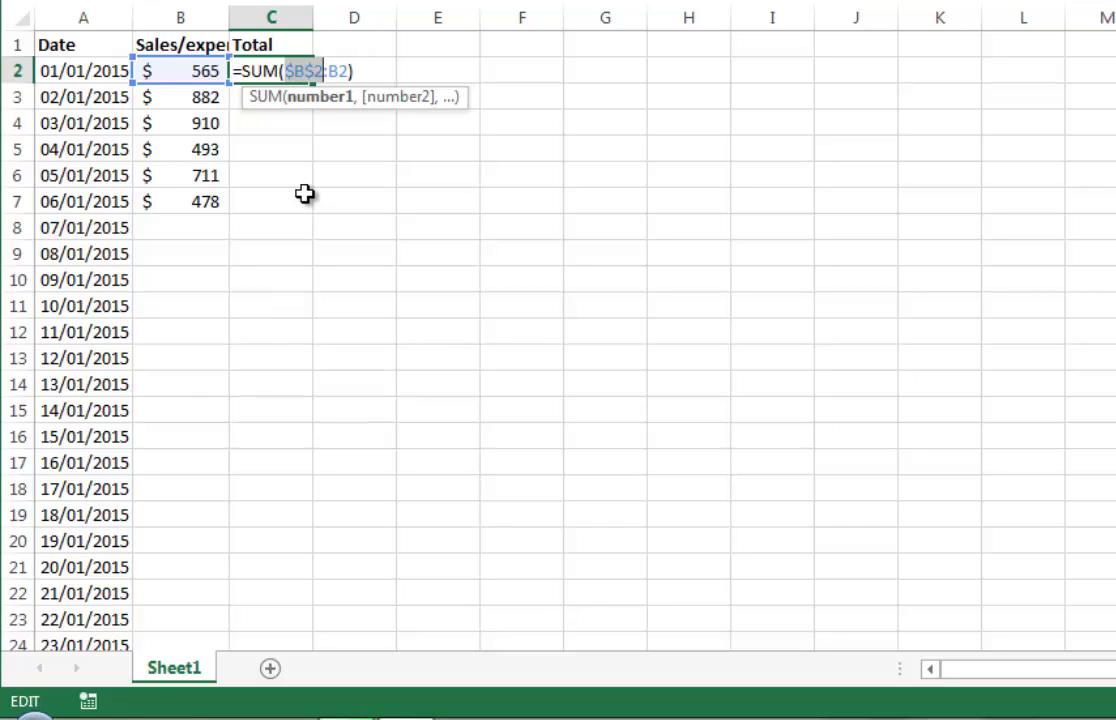
key("ctrl+Return")
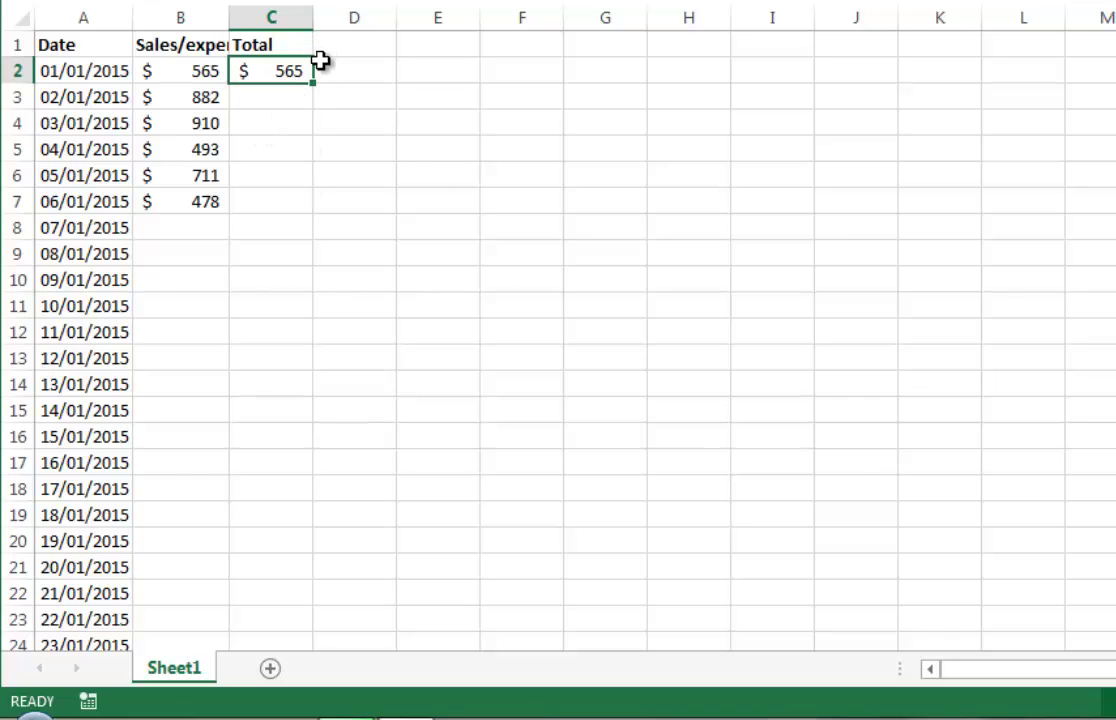
- Copy the running total down to row 5 and inspect the expanding ranges in C2–C4
left_click_drag(313, 84, 299, 155)
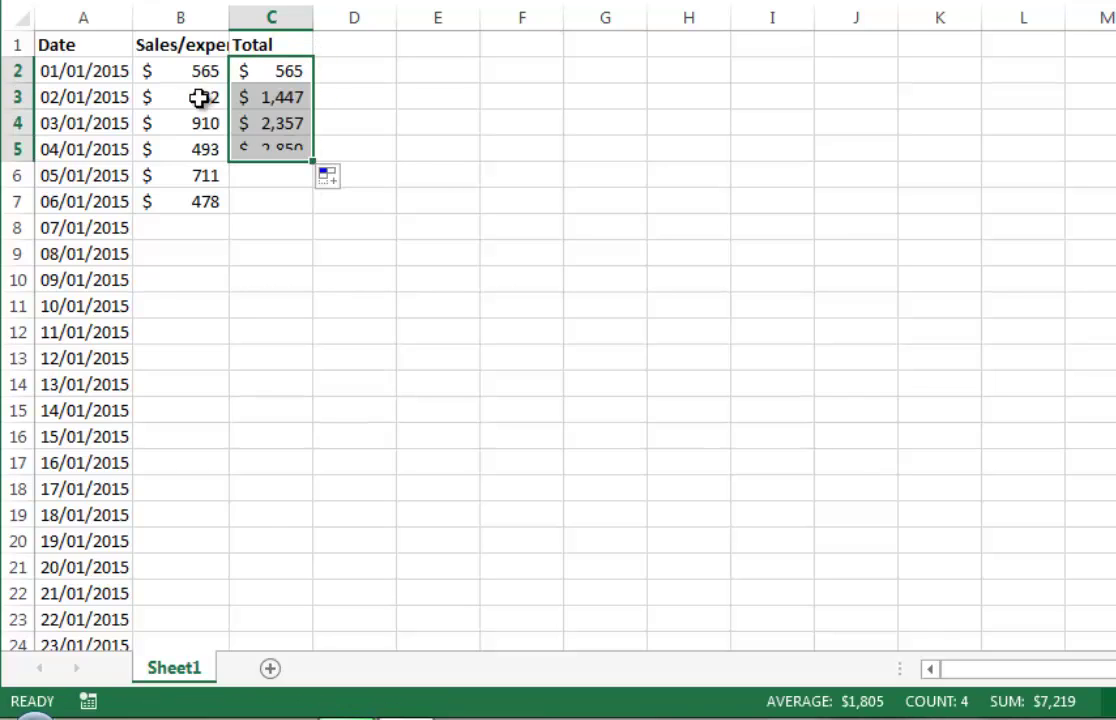
left_click(272, 100)
double_click(272, 100)
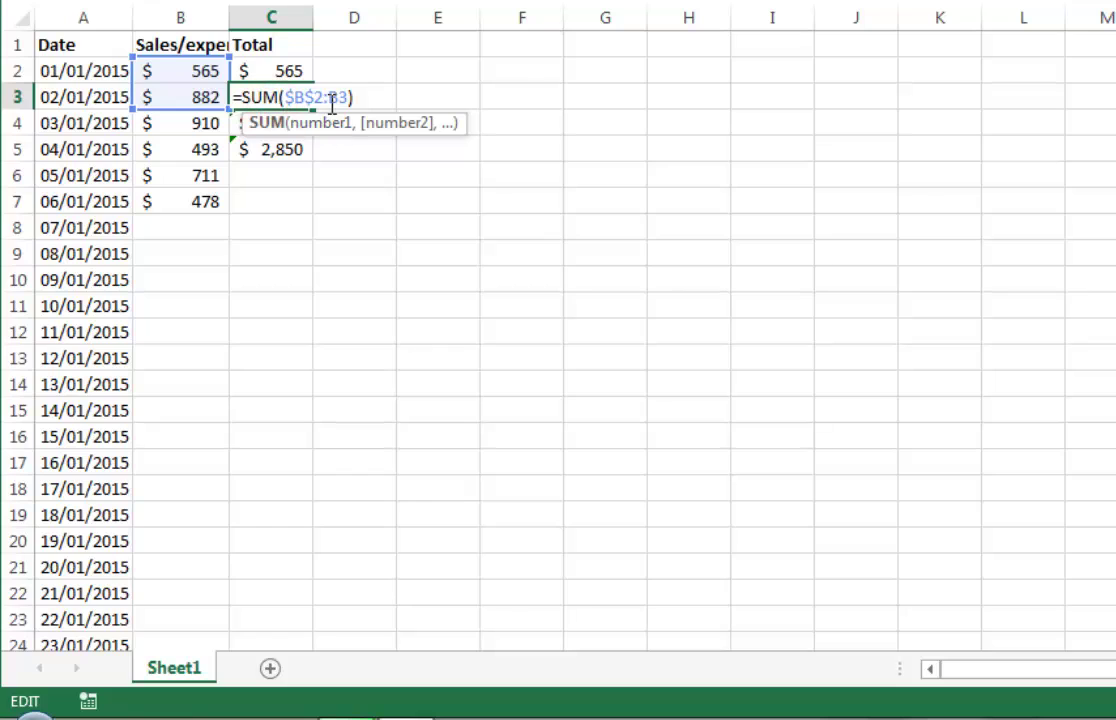
key("Escape")
double_click(291, 70)
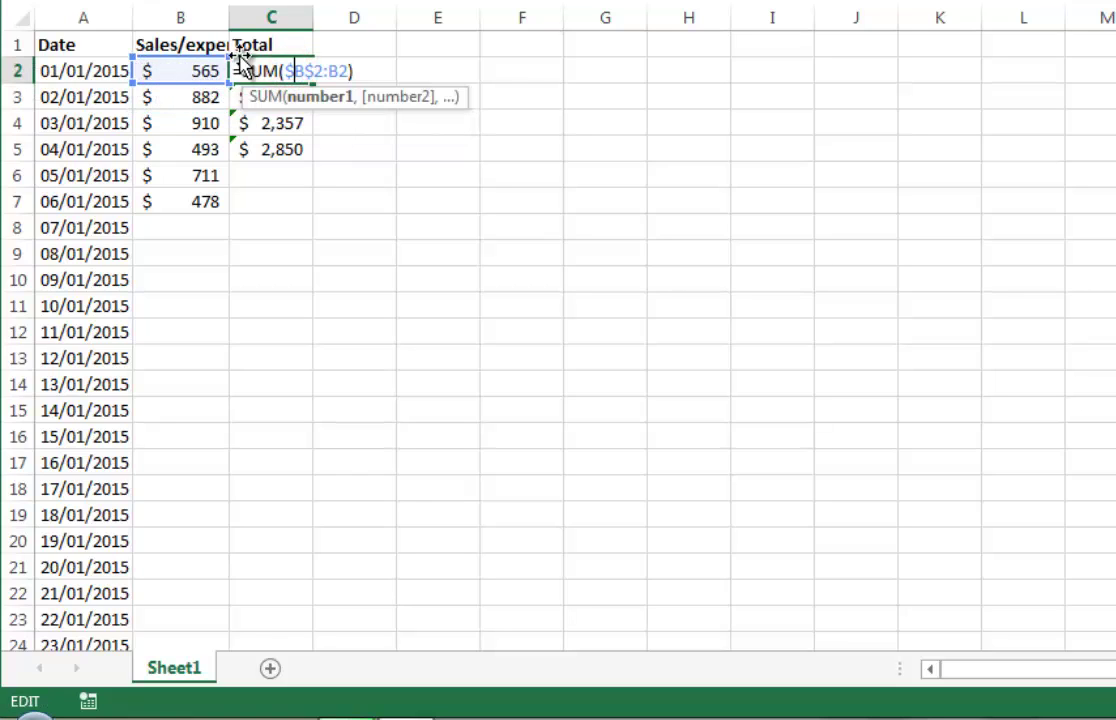
key("Escape")
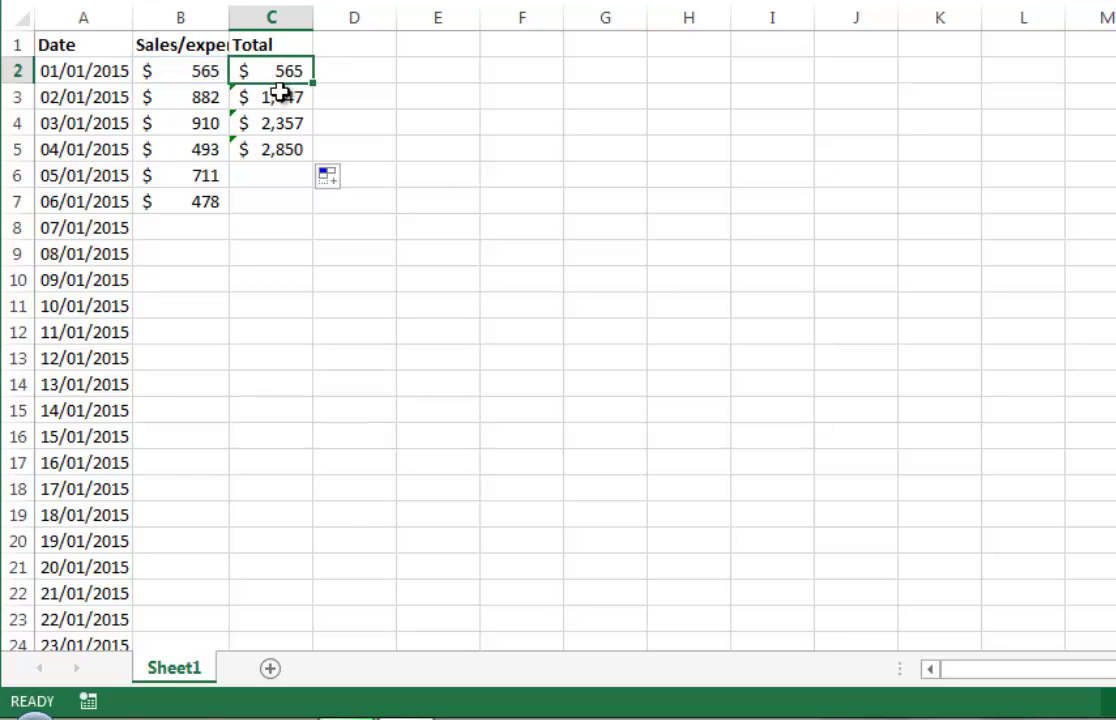
double_click(294, 100)
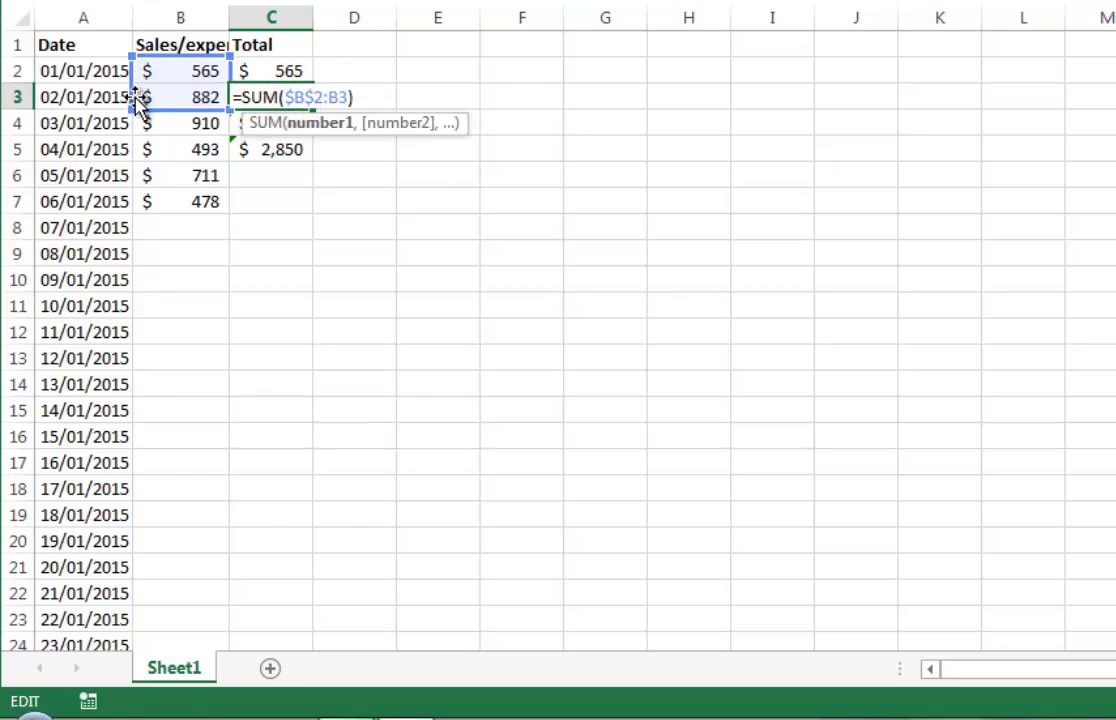
key("Escape")
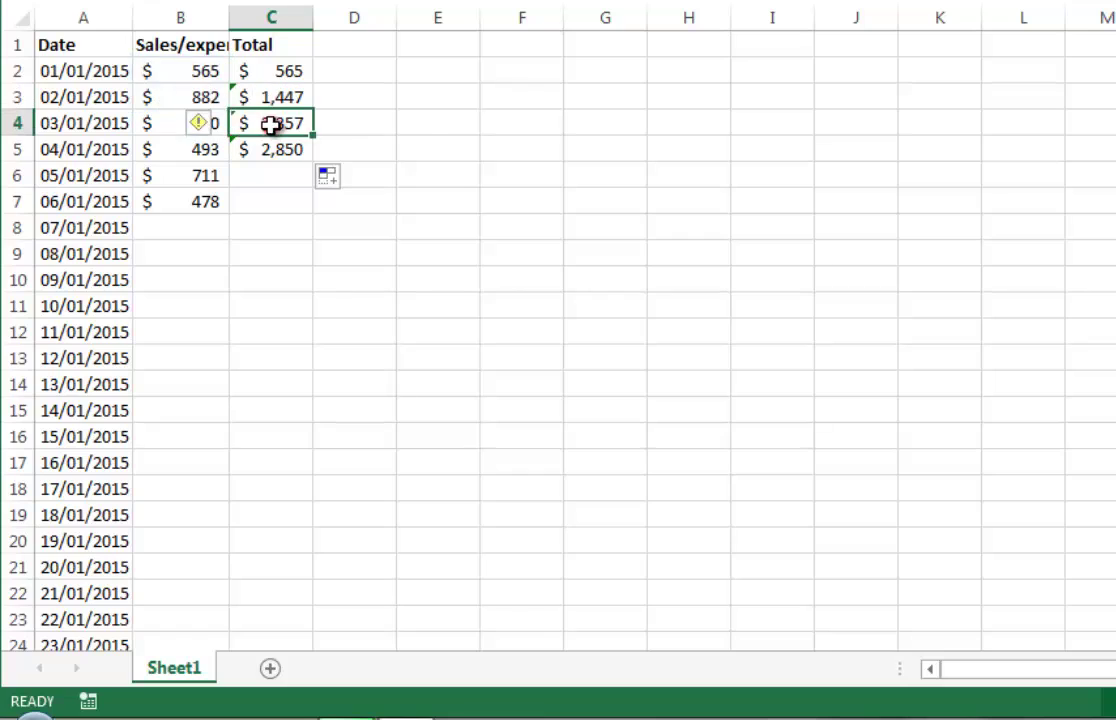
double_click(272, 122)
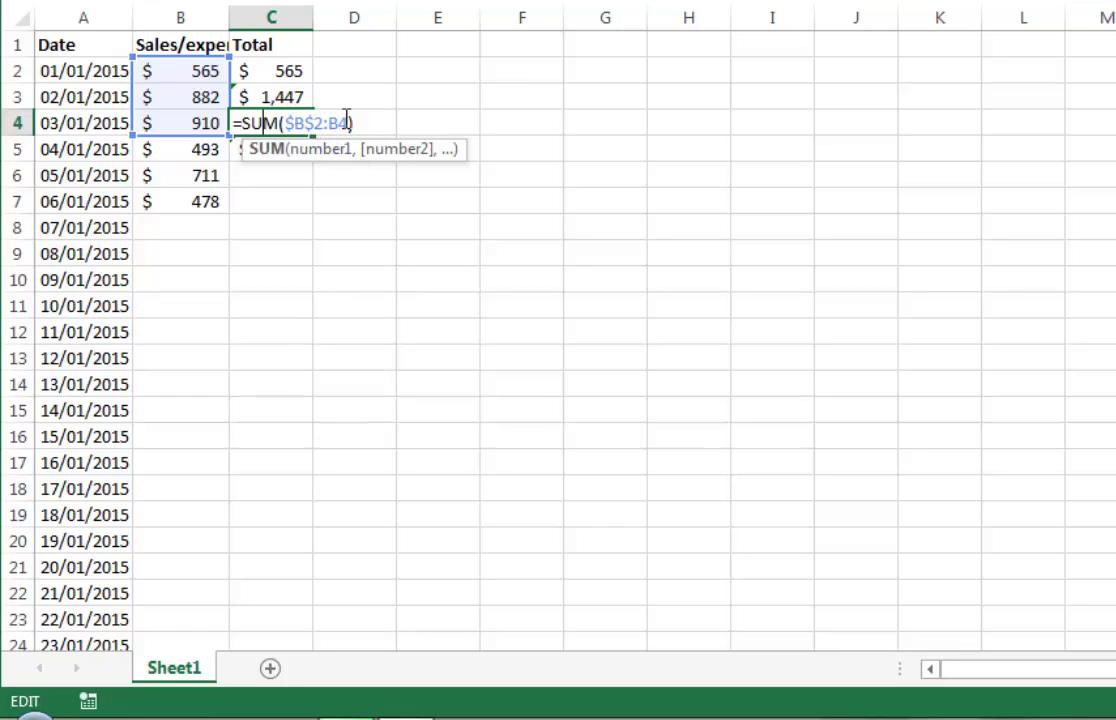
key("Return")
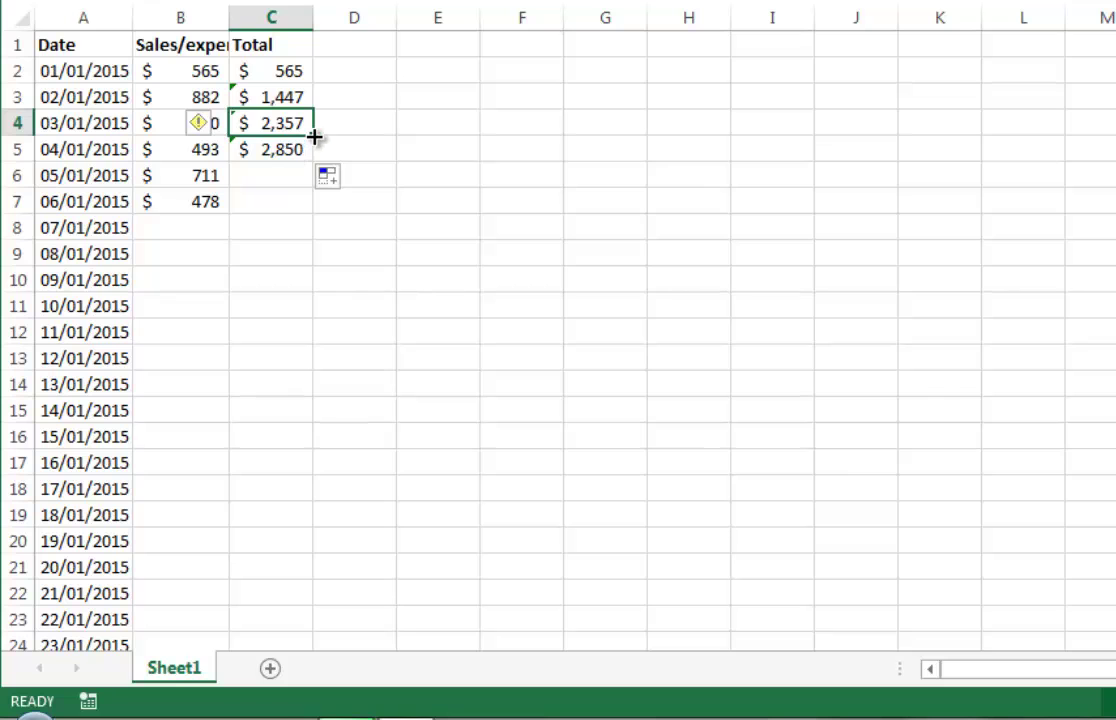
- Fill the running total down to C32, noting it stays $4,039 after 06/01/2015
mouse_move(314, 135)
left_mouse_down()
mouse_move(289, 627)
mouse_move(287, 603)
left_mouse_up()
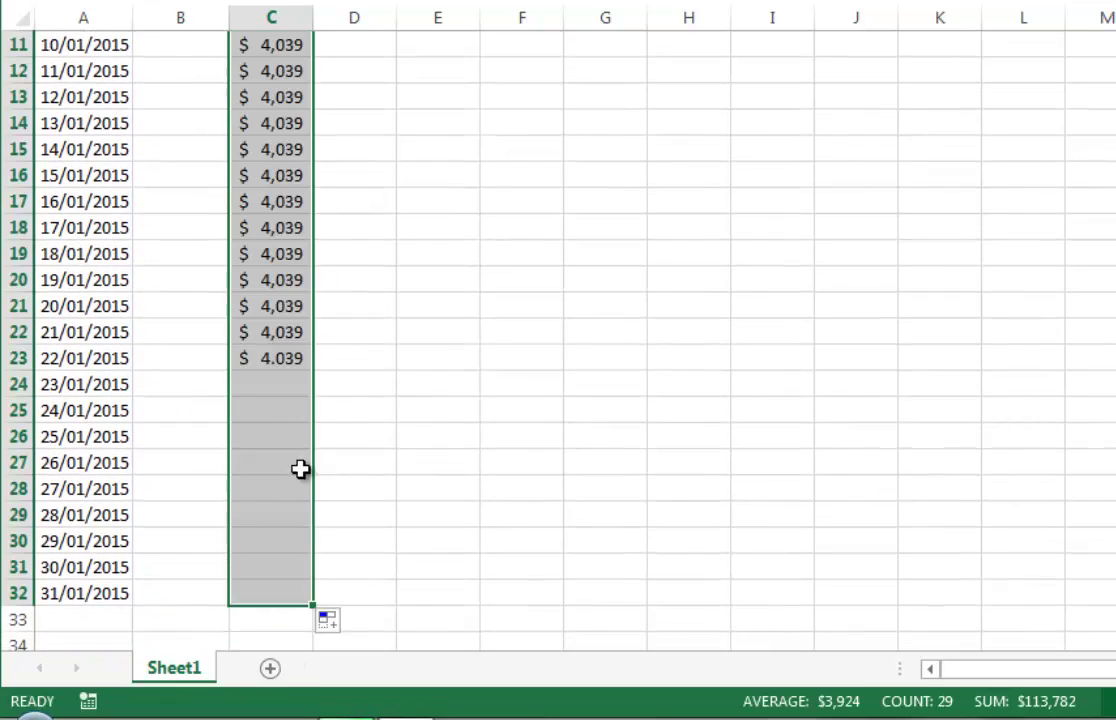
left_click(287, 430)
scroll(285, 424, "up", 3)
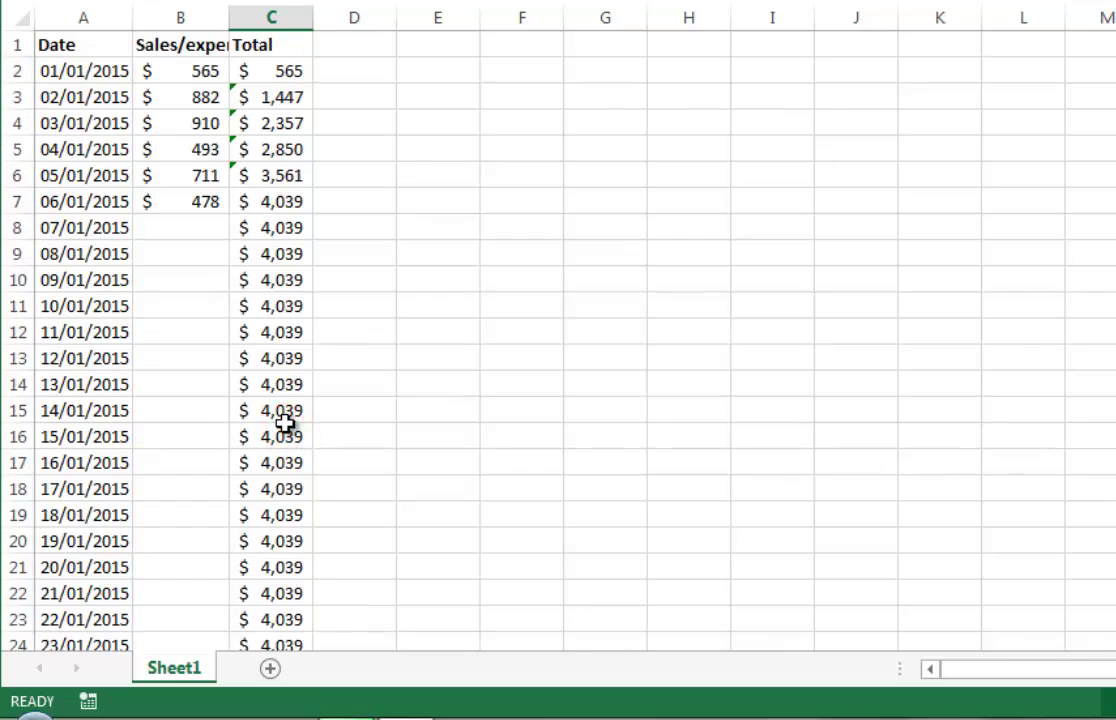
left_click(290, 199)
left_click(93, 191)
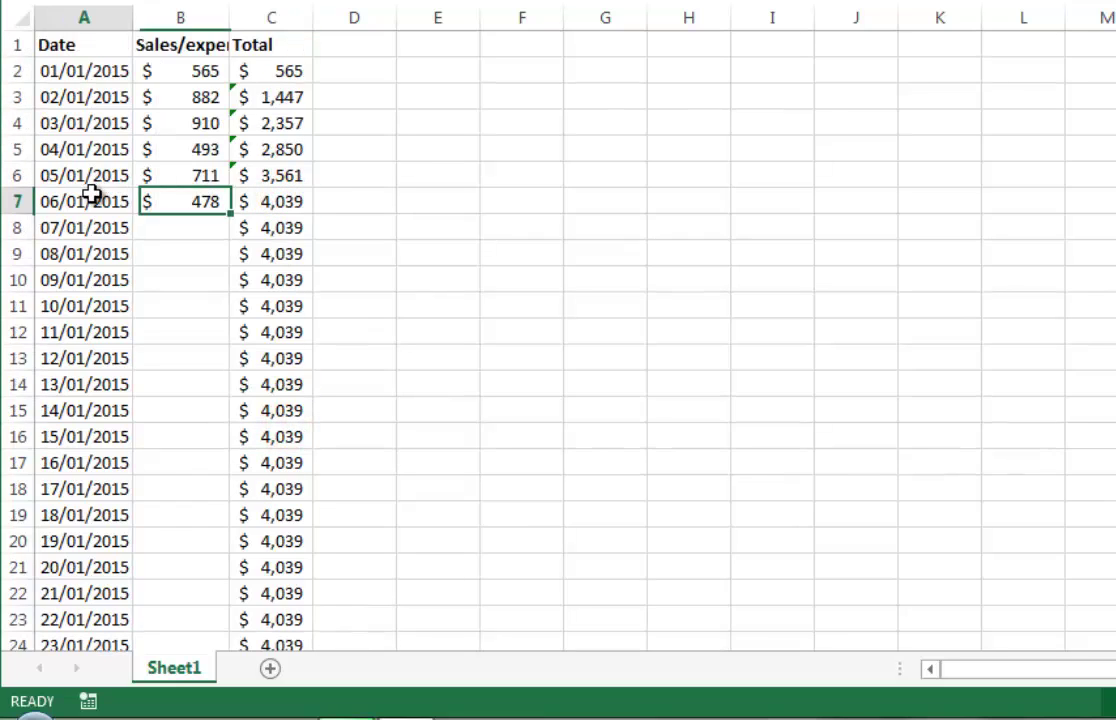
left_click(254, 193)
left_click(155, 199)
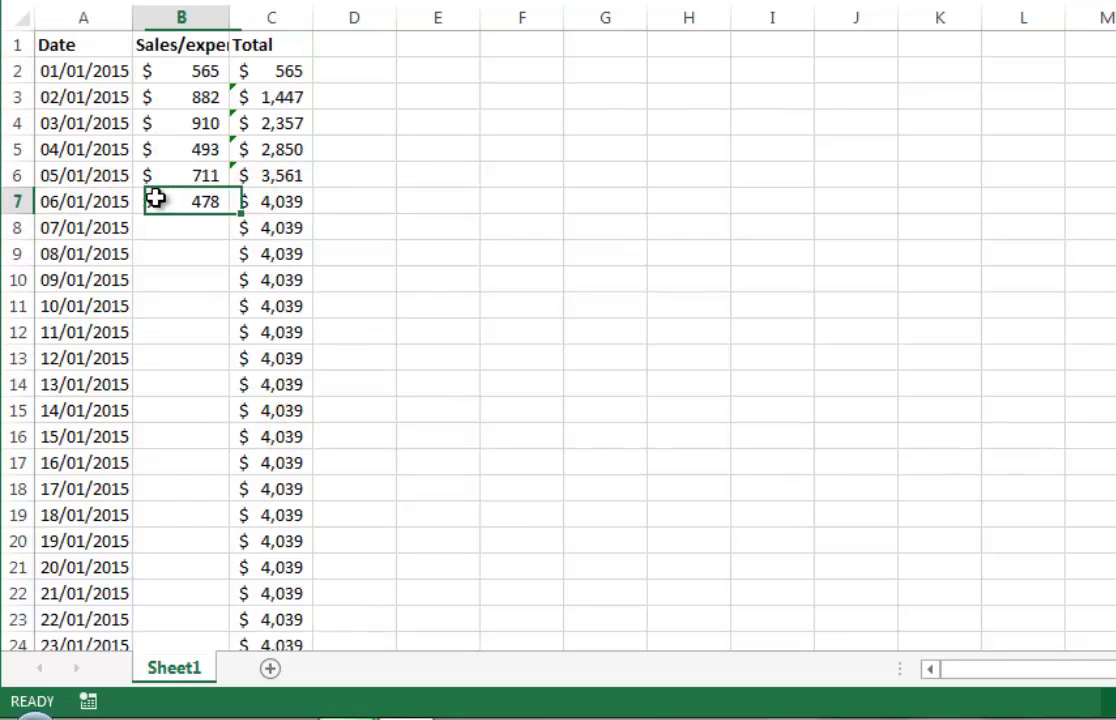
left_click(301, 228)
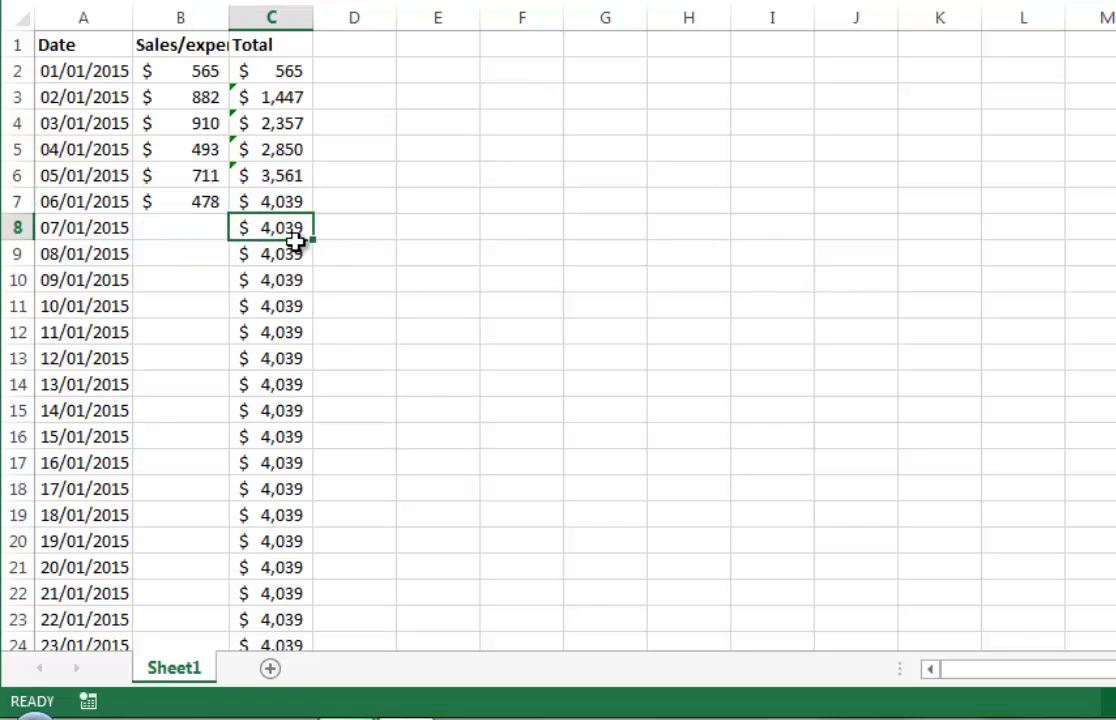
- Scroll through the filled Total column to review the repeated $4,039 values
scroll(267, 480, "down", 1)
scroll(311, 420, "down", 3)
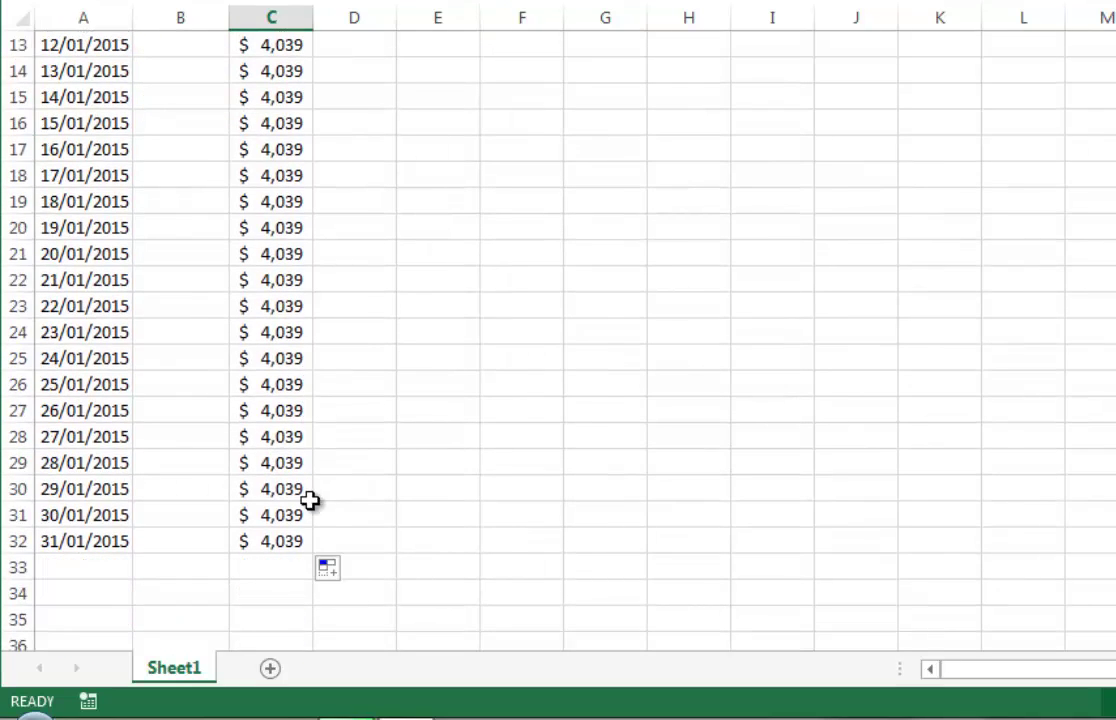
scroll(313, 545, "up", 1)
scroll(313, 545, "up", 1)
scroll(316, 545, "up", 2)
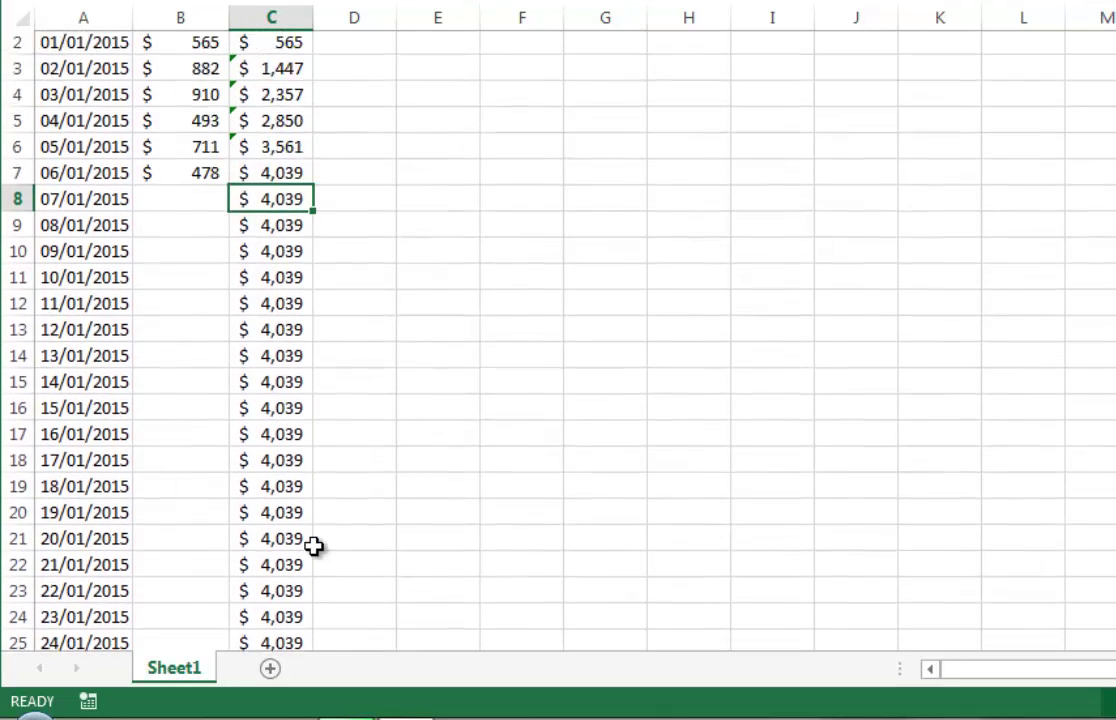
scroll(316, 545, "up", 1)
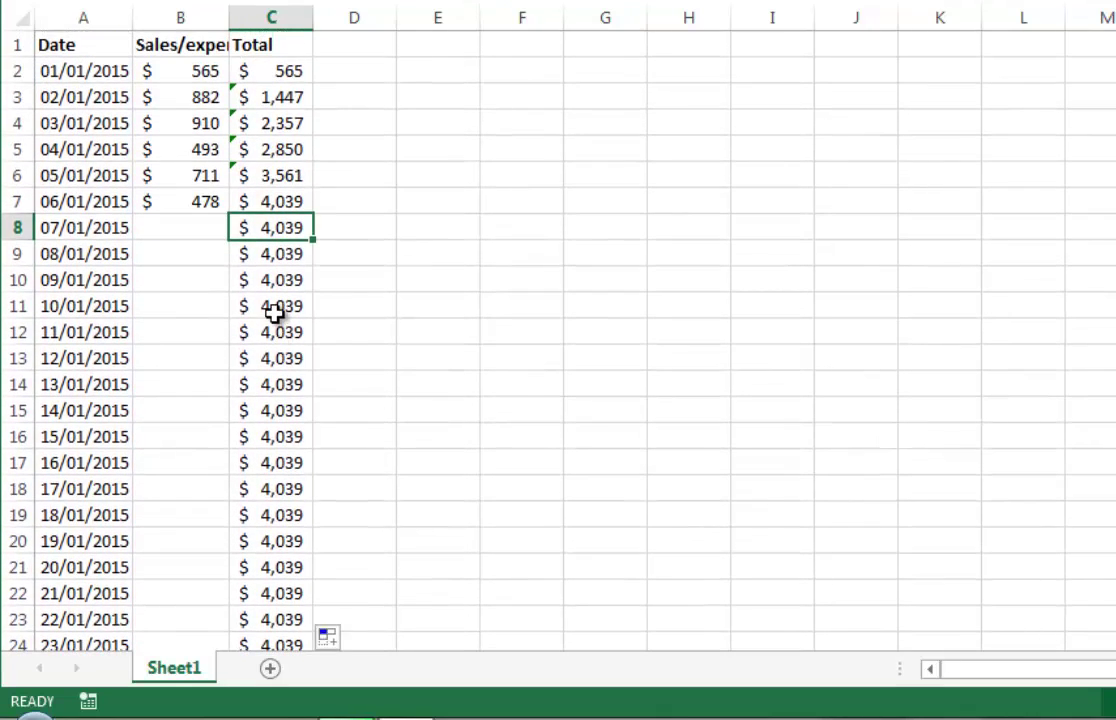
left_click(283, 71)
left_click(144, 255)
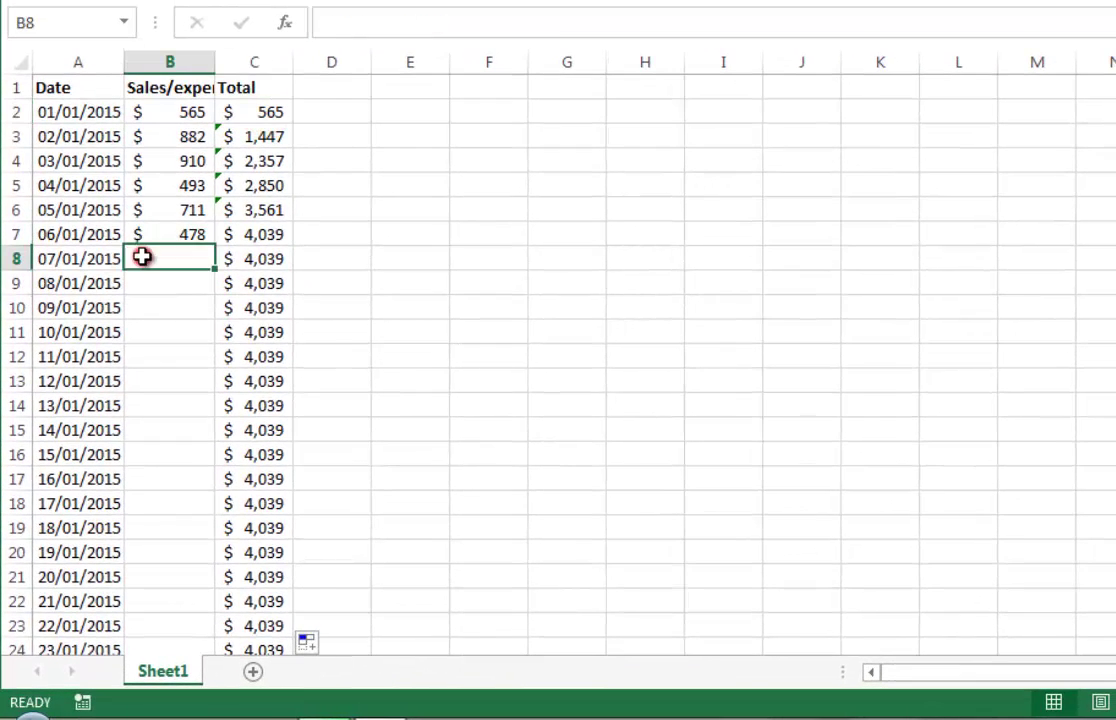
type("254")
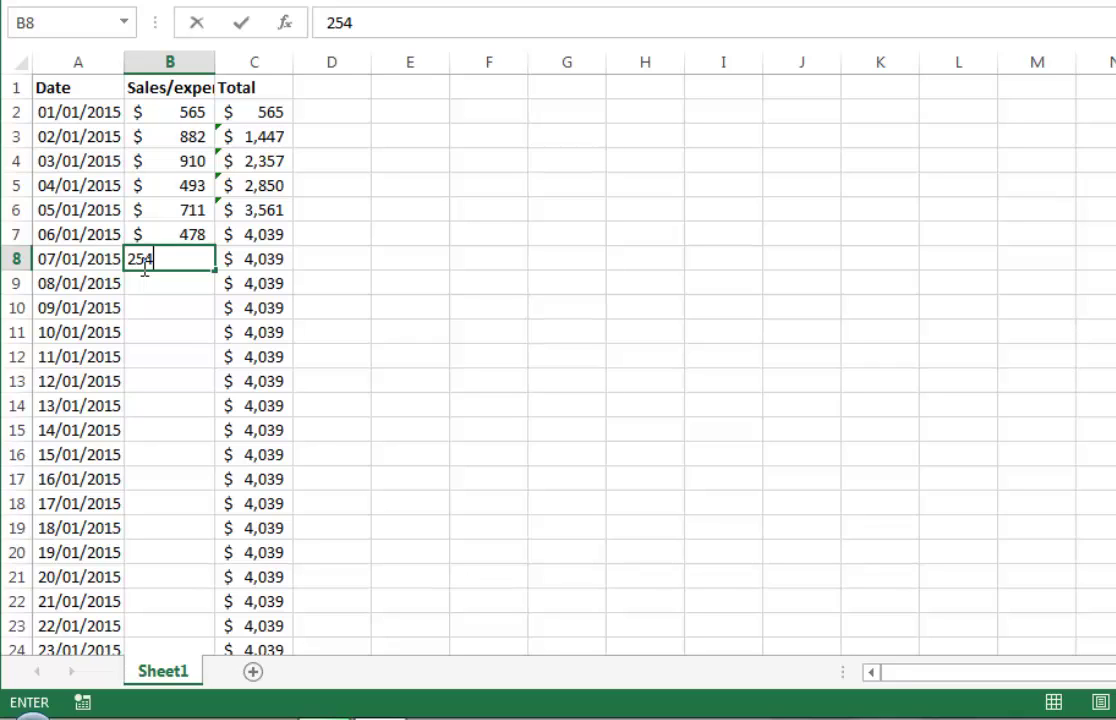
left_click(258, 258)
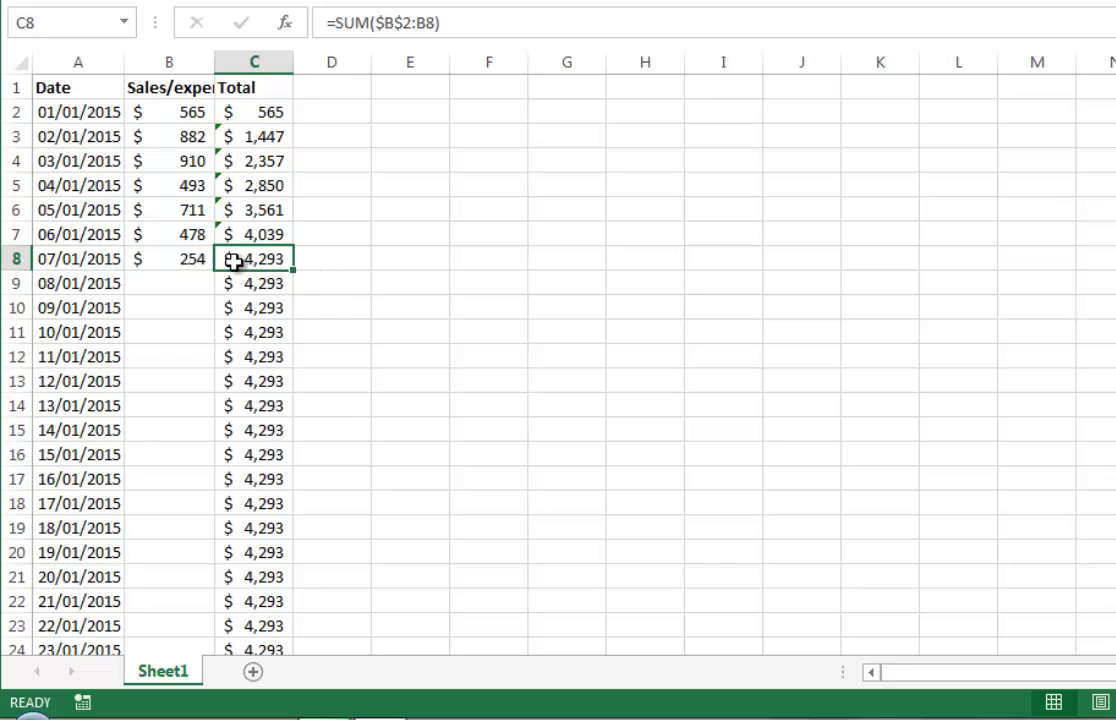
left_click(185, 284)
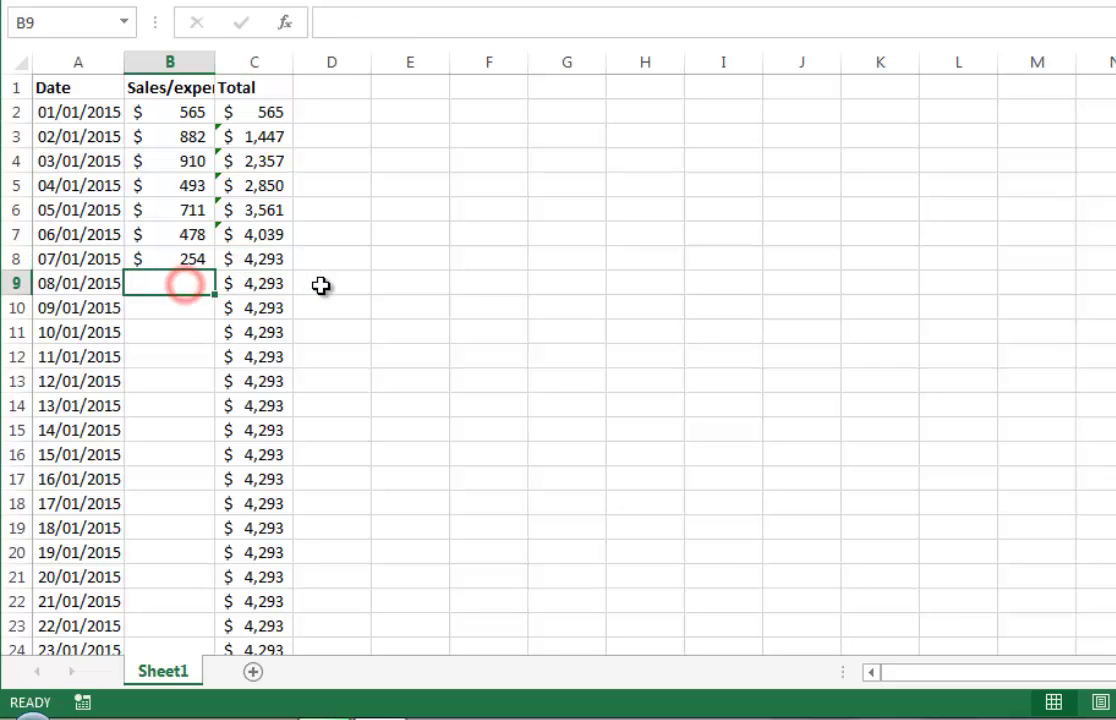
left_click(269, 282)
left_click(192, 286)
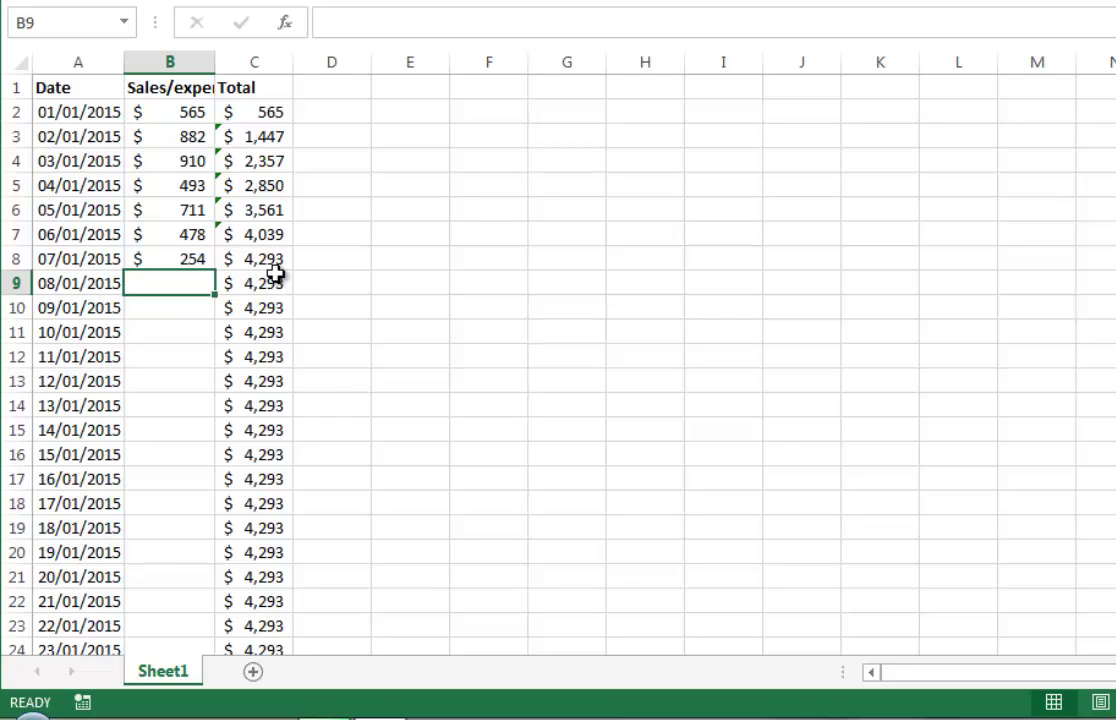
left_click(262, 112)
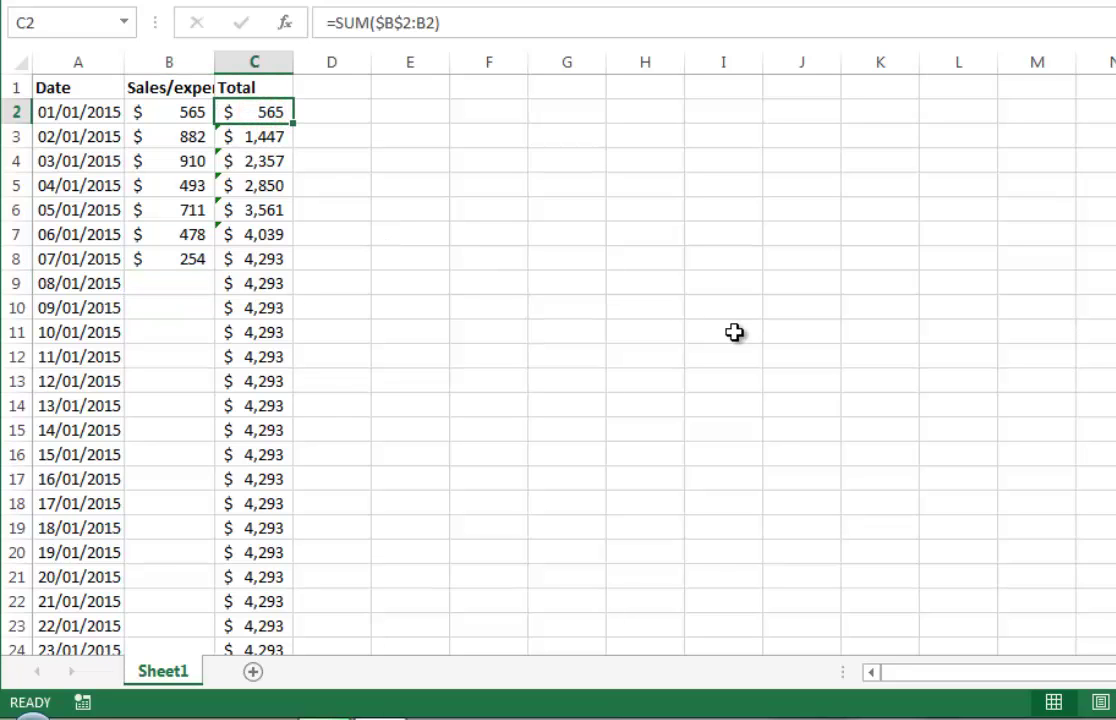
- Begin wrapping the C2 running-total formula in an IF function
key("ctrl+shift+Down")
key("ctrl+Up")
key("Down")
key("F2")
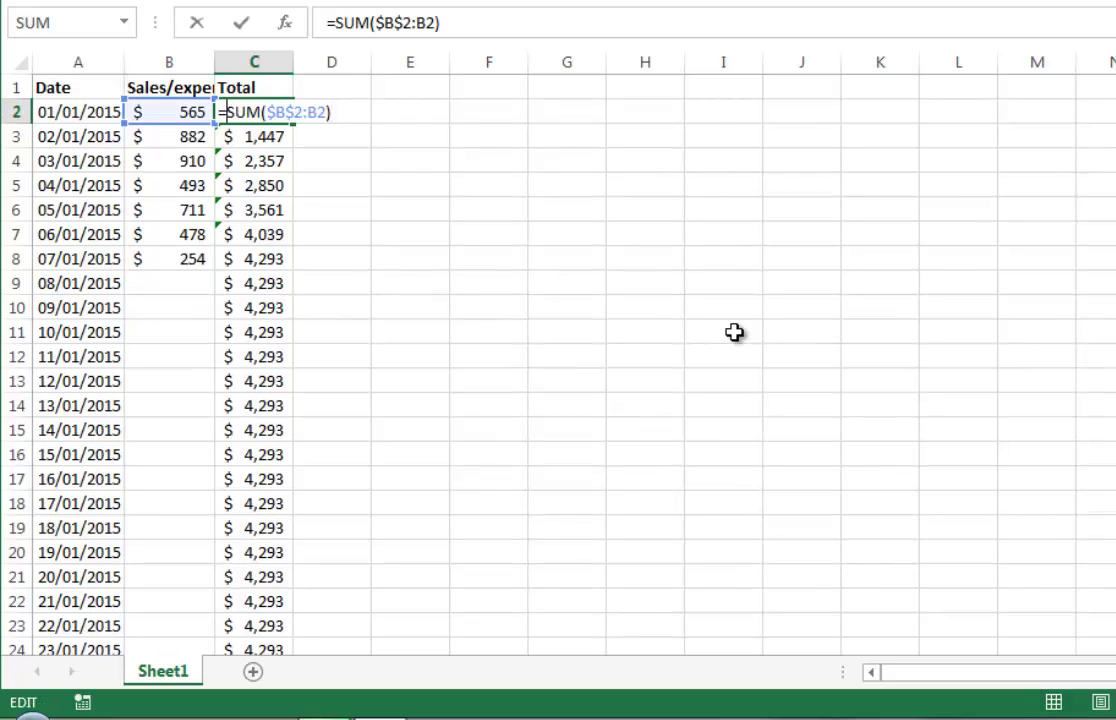
key("Home")
key("Right")
type("if")
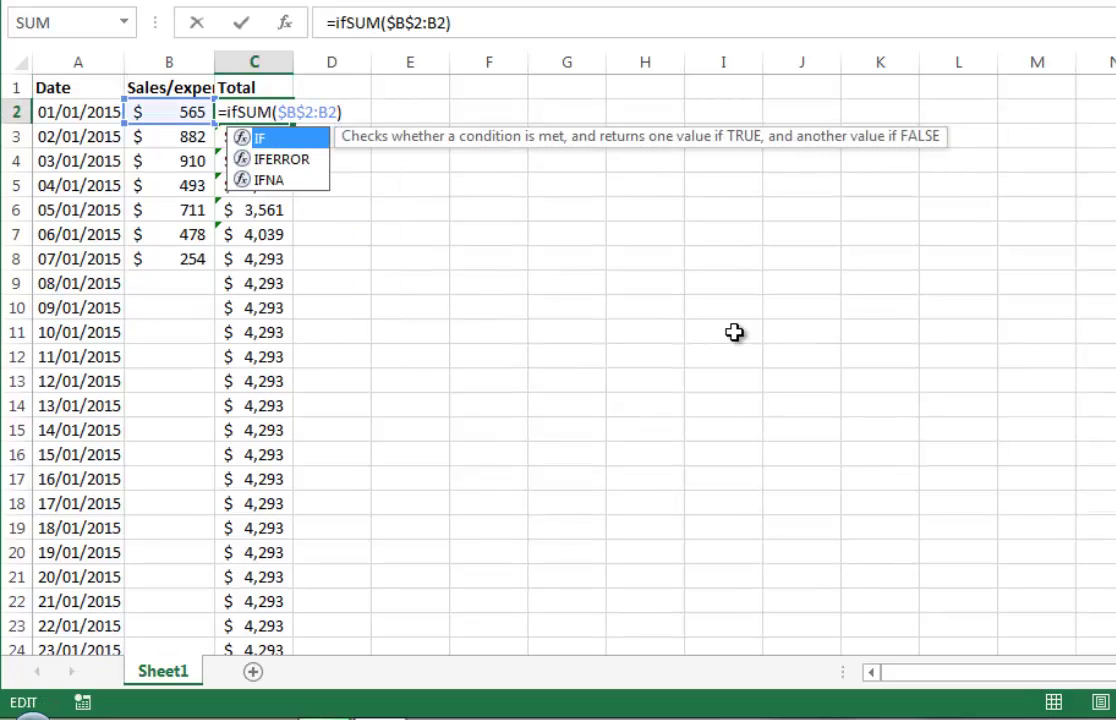
key("Tab")
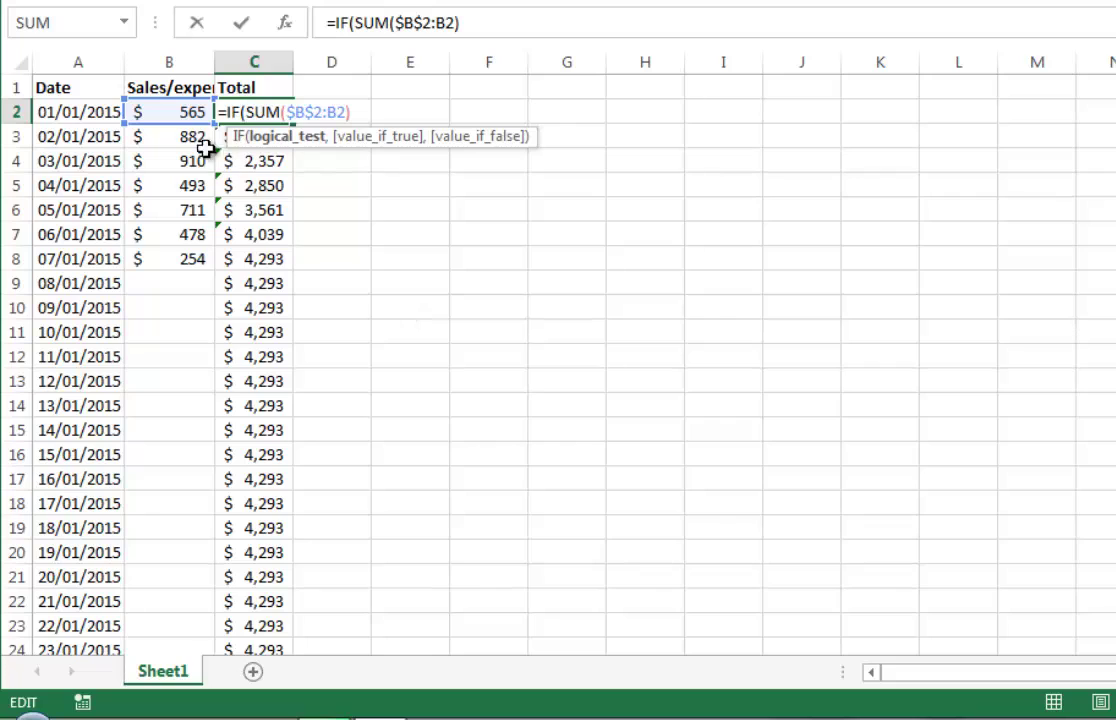
- Complete the IF with condition B2<>"", SUM($B$2:B2) if true, and "-" otherwise
left_click(184, 111)
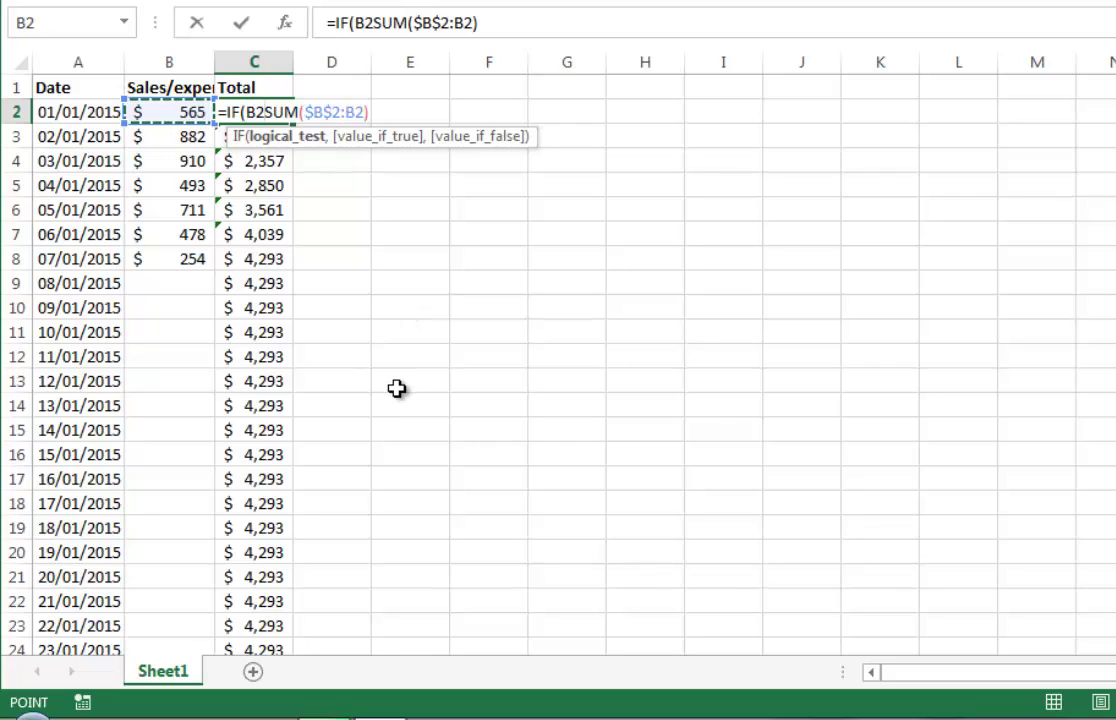
type("<>")
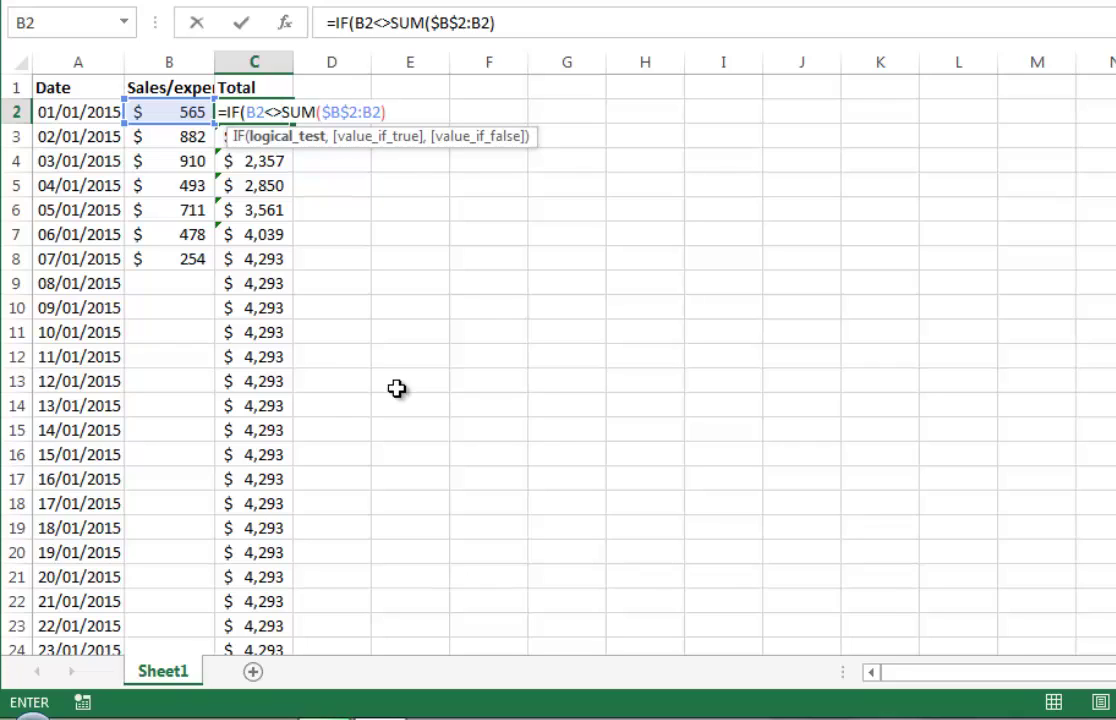
type("\"")
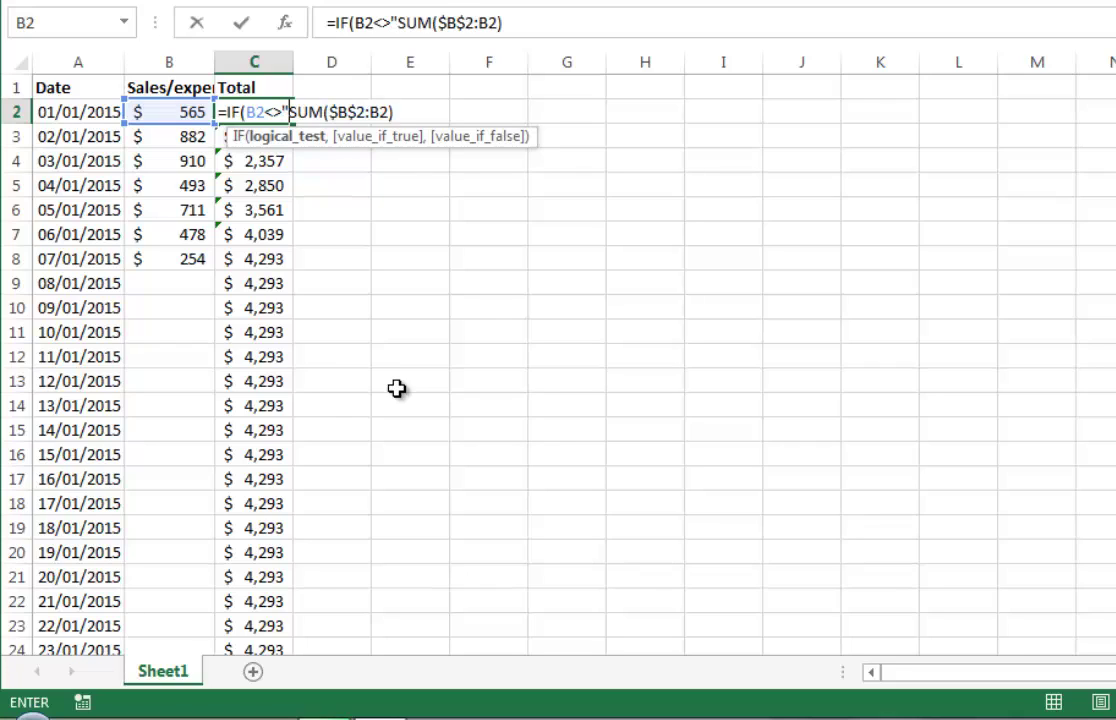
type("\"")
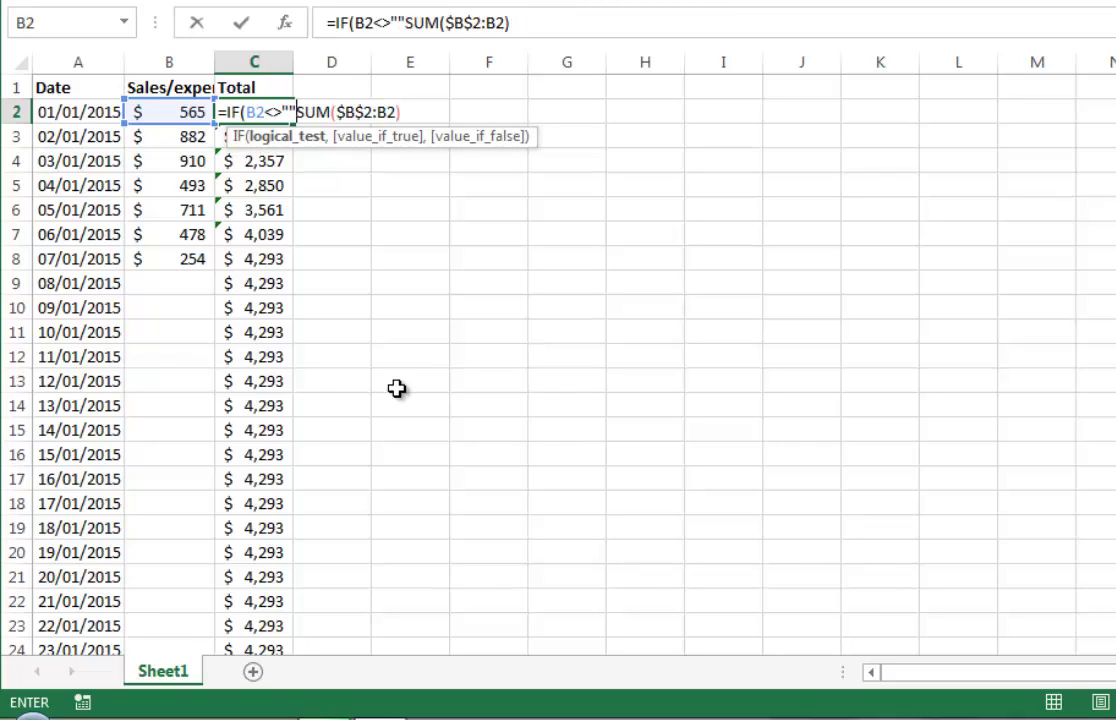
type(",")
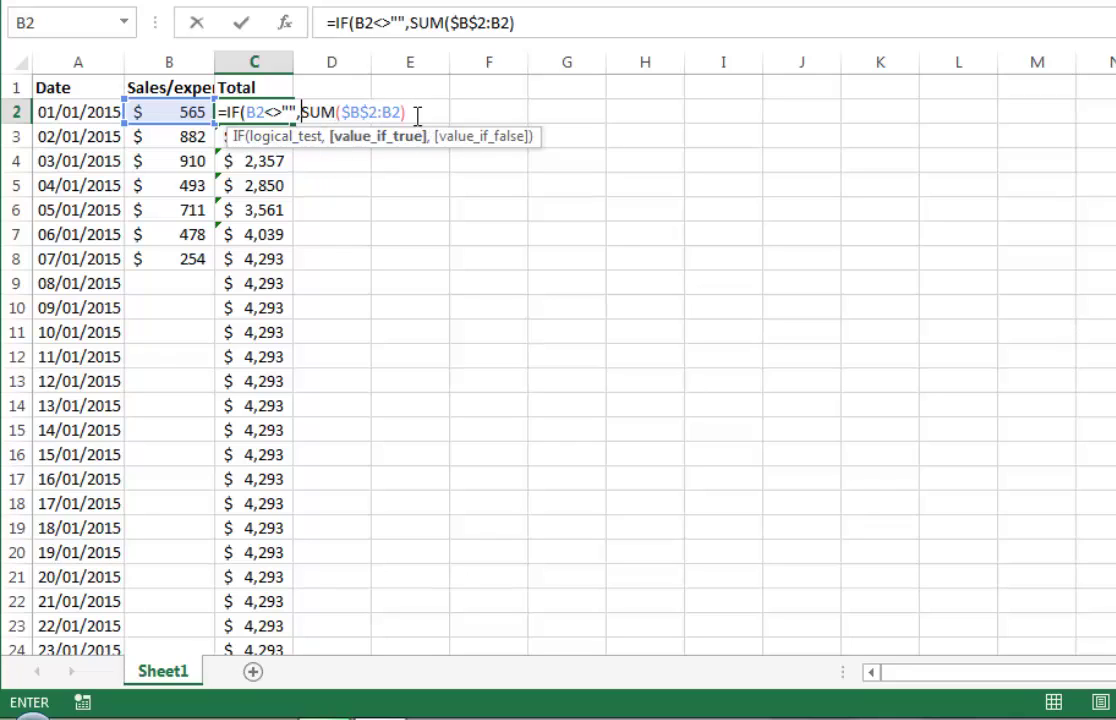
left_click(356, 143)
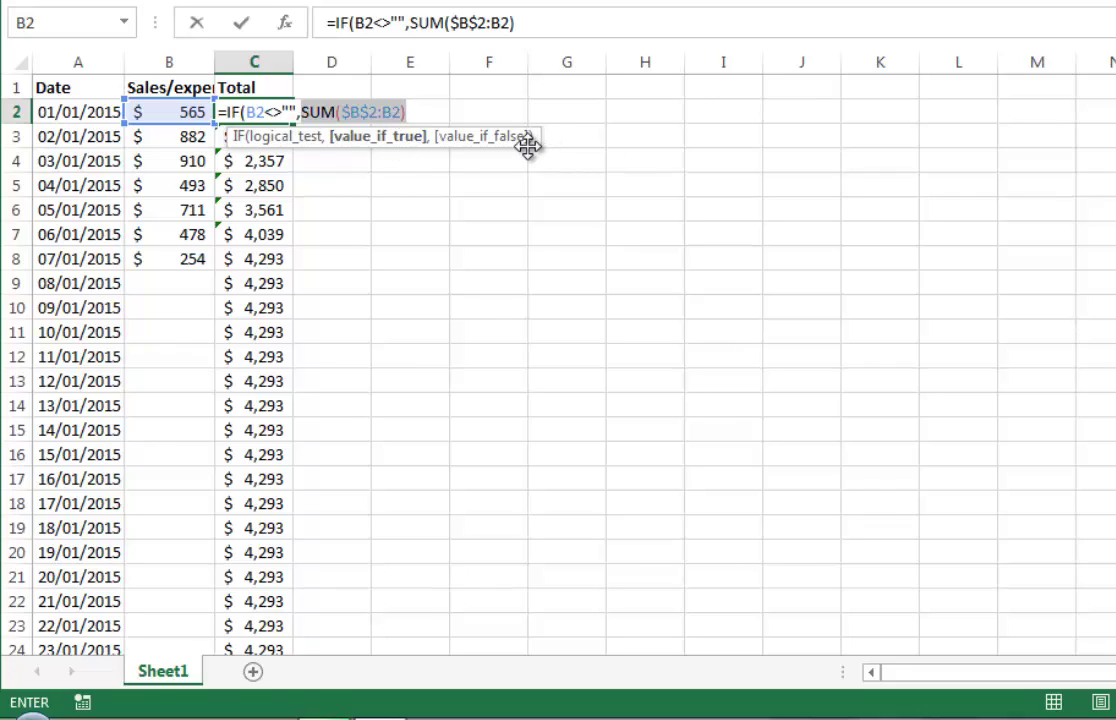
left_click(422, 110)
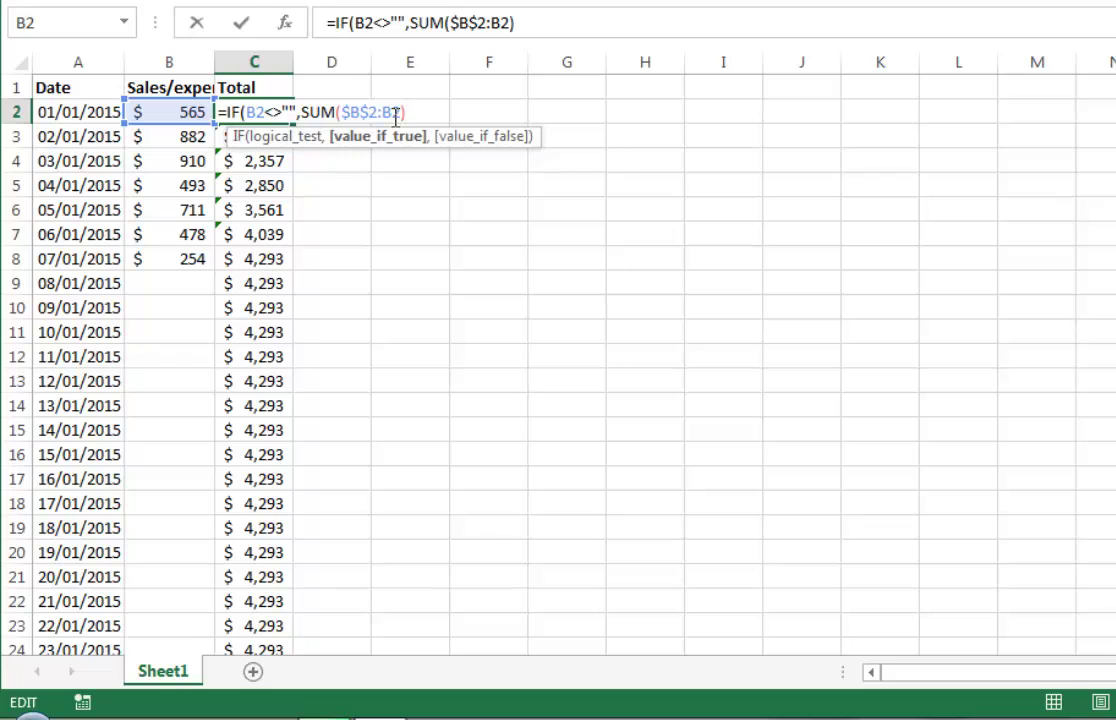
type(",")
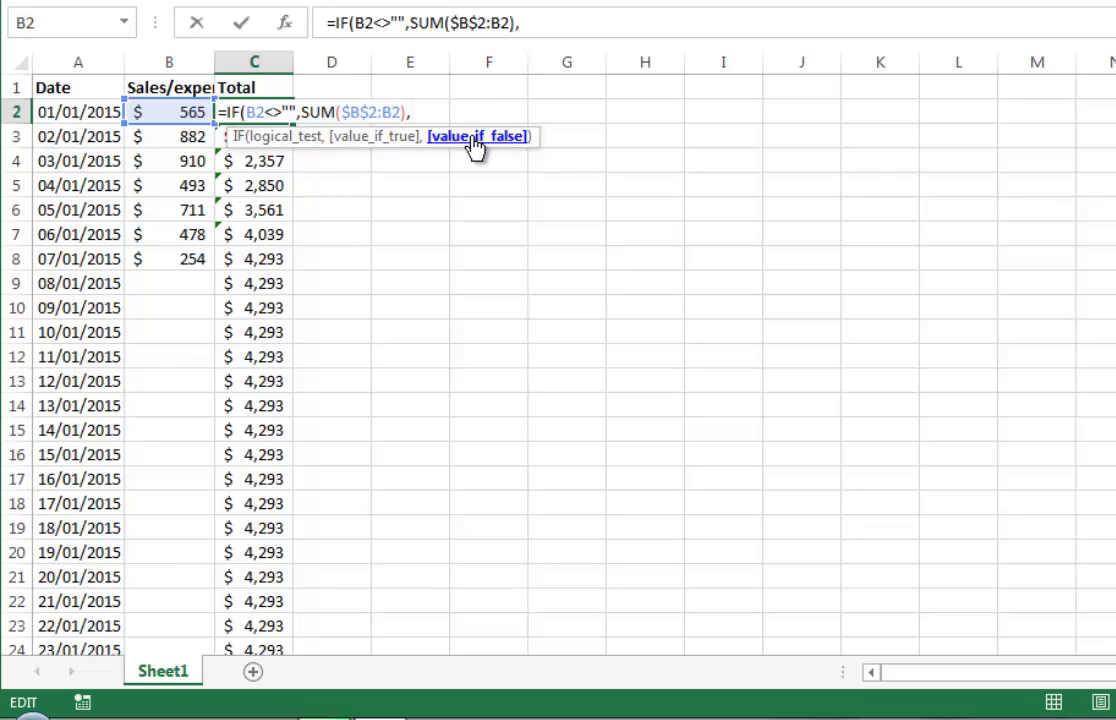
type("\"\"")
key("BackSpace")
type("-")
type("\"")
type(")")
key("ctrl+Return")
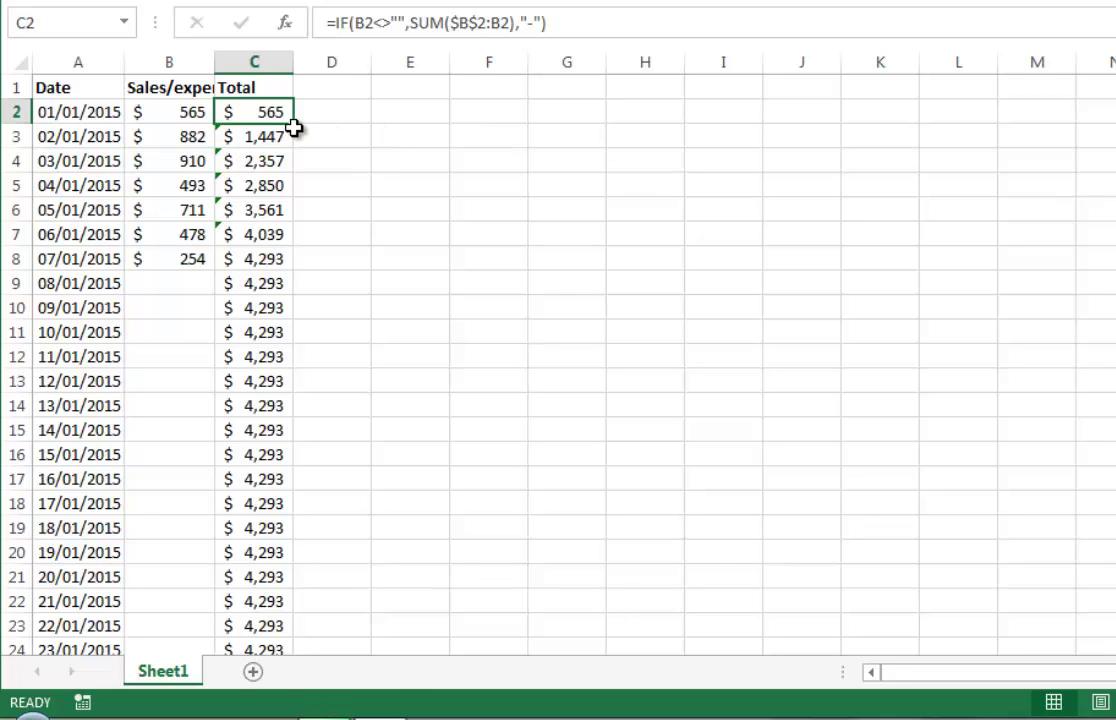
- Fill the IF formula from C2 down to C32, showing a dash for 08/01/2015
left_click_drag(296, 124, 256, 697)
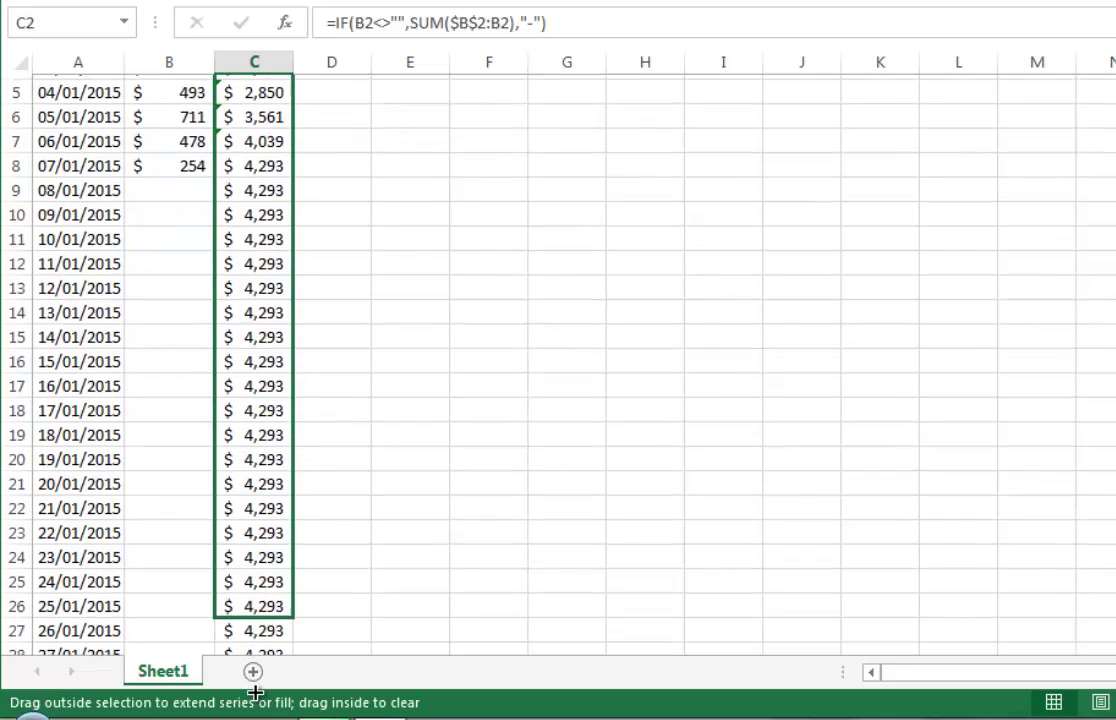
left_click_drag(256, 697, 262, 605)
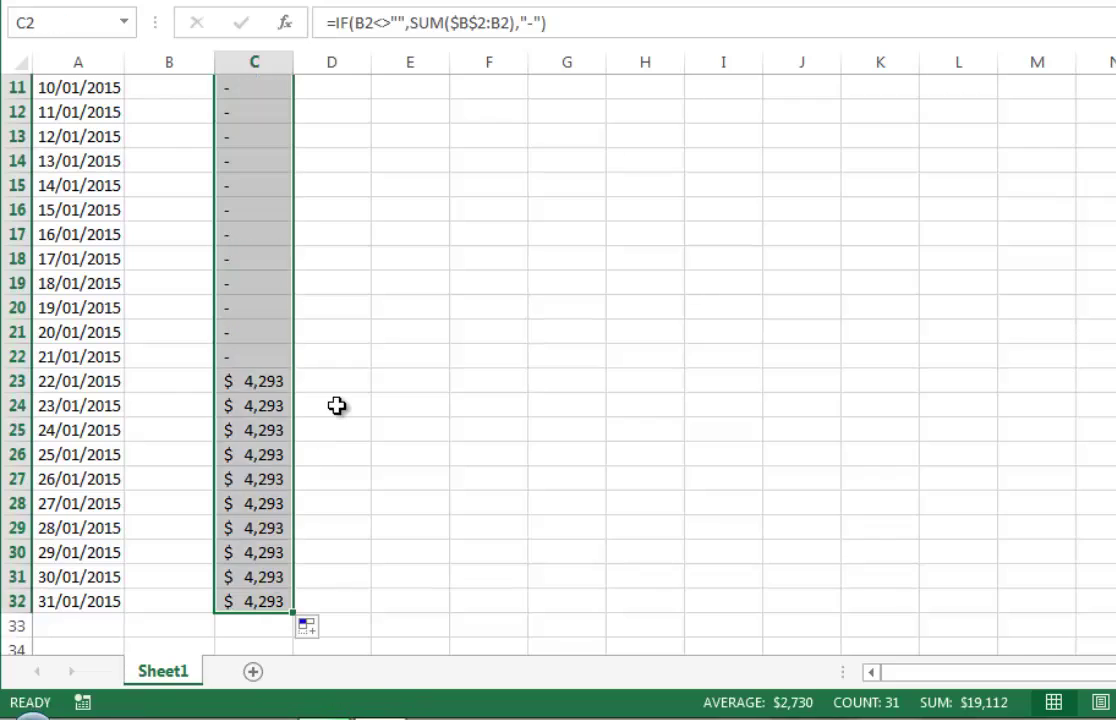
scroll(336, 405, "up", 4)
left_click(269, 291)
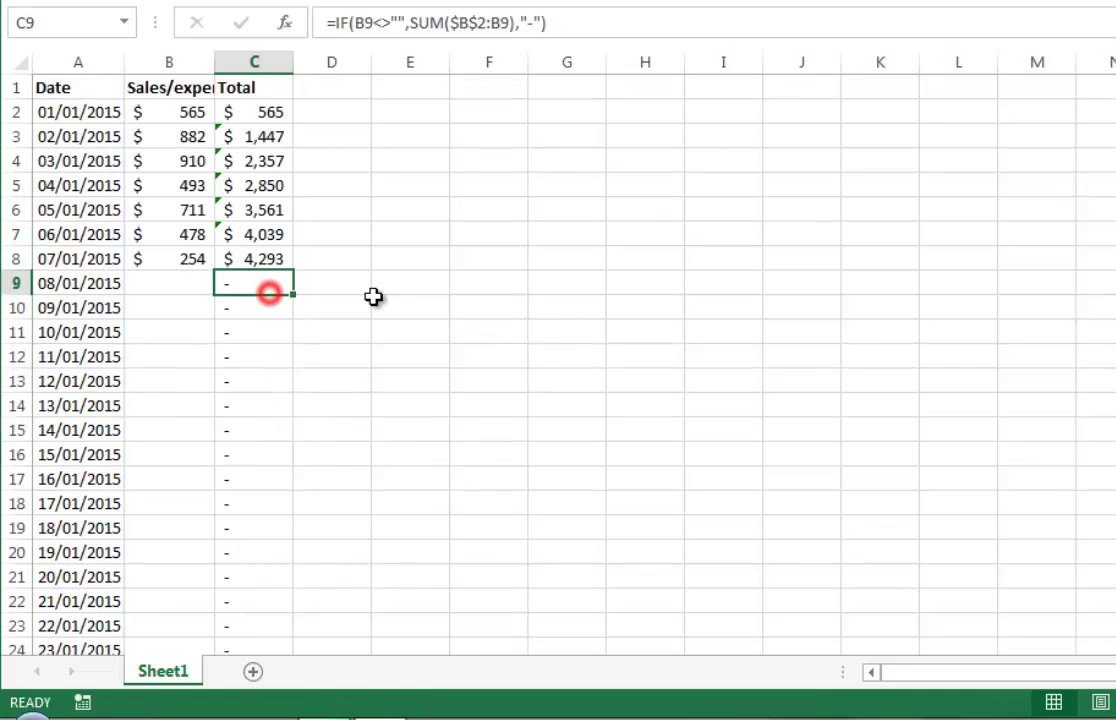
- Enter 1254 in B9 and verify C9's formula now totals $5,547
left_click(207, 283)
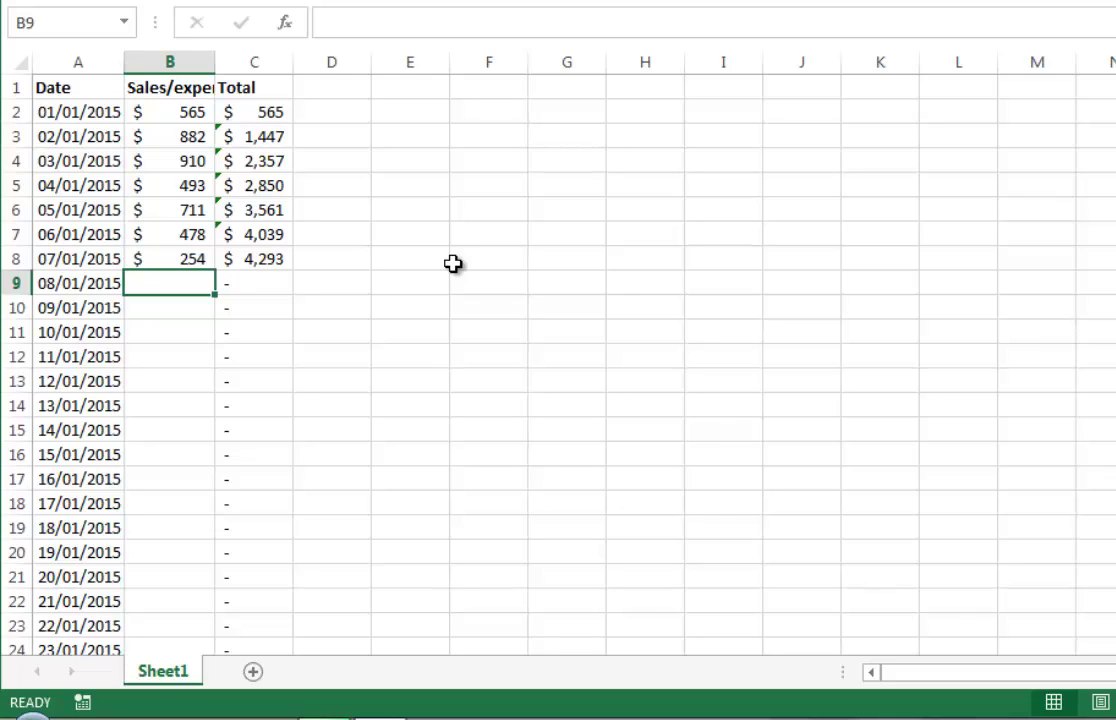
type("1254")
key("Return")
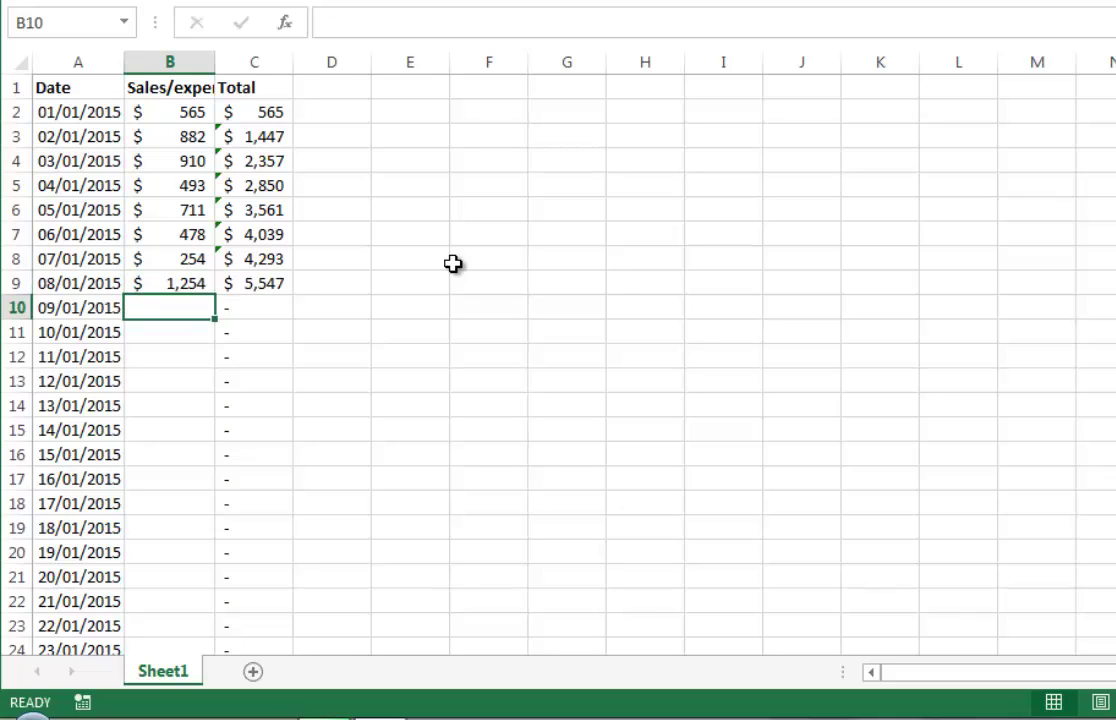
key("Right")
key("Up")
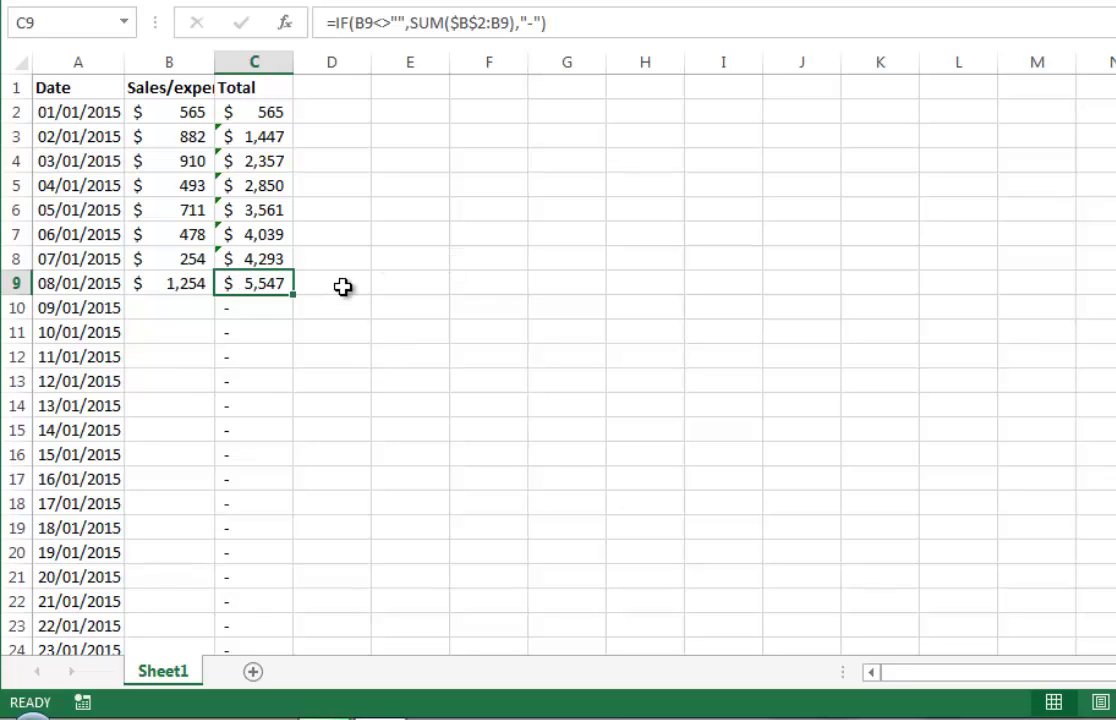
double_click(254, 285)
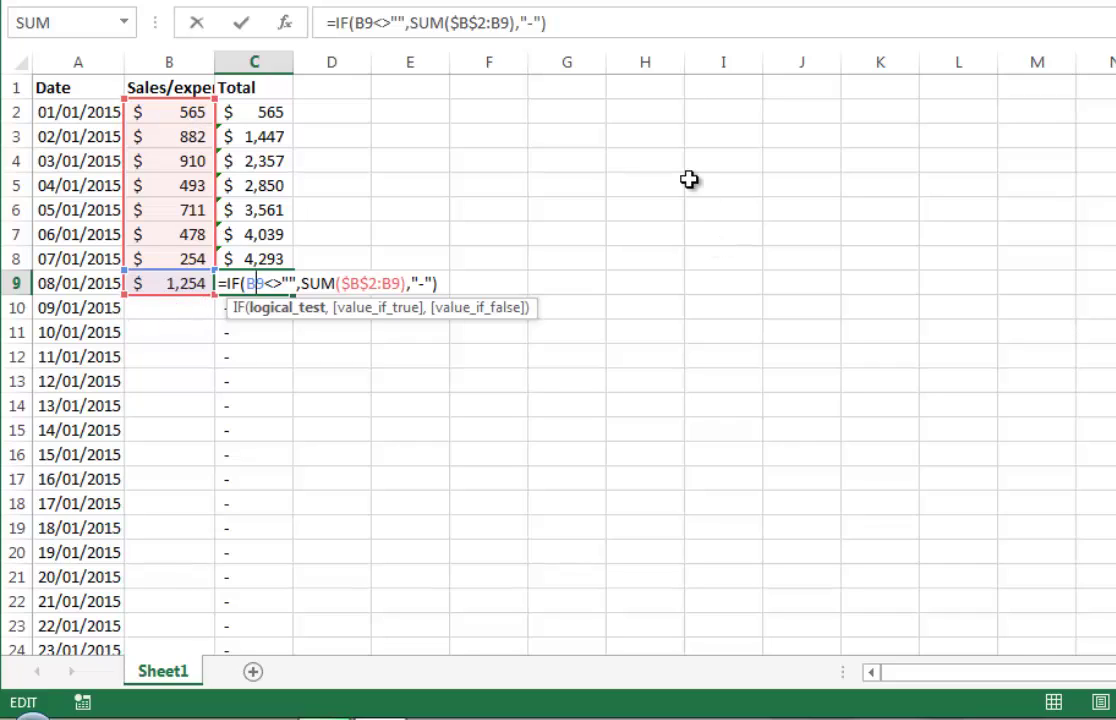
left_click(241, 22)
left_click(338, 119)
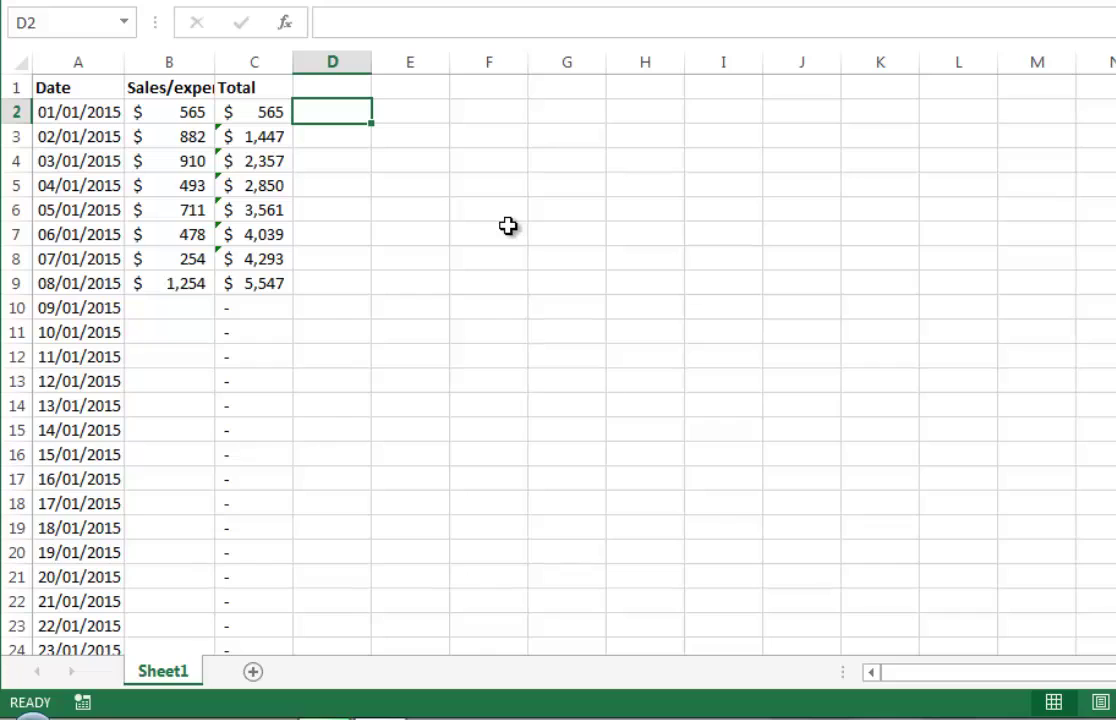
- Retitle the C1 header 'Cumulative total' and spell-check it
left_click(268, 93)
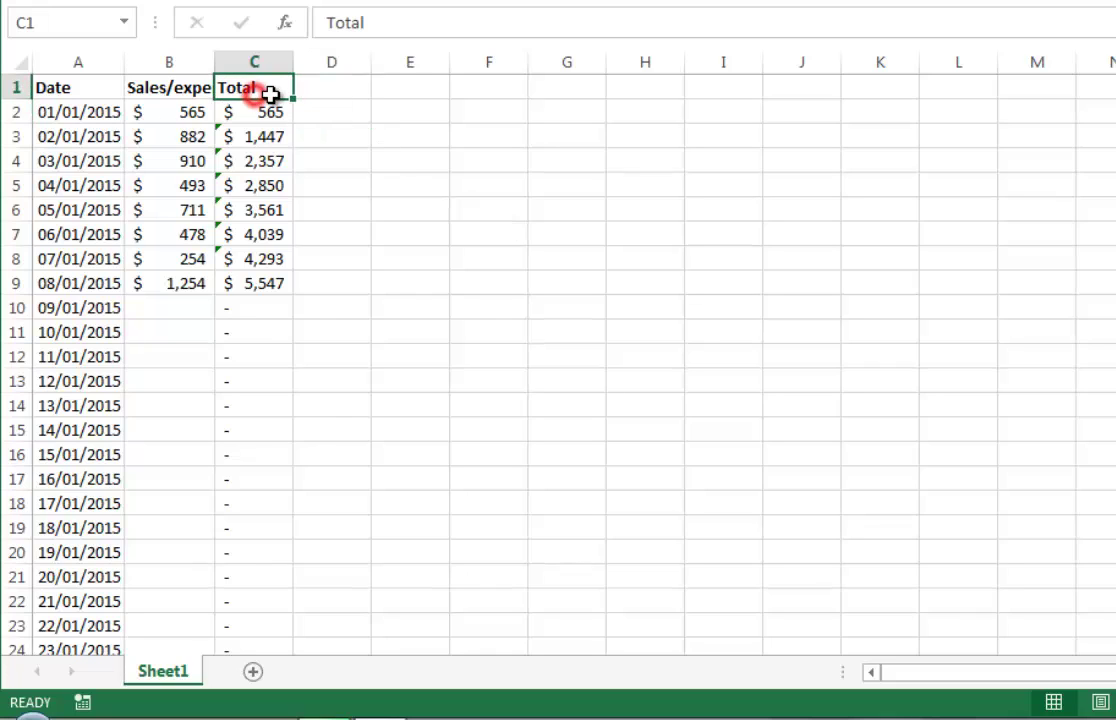
type("Cu")
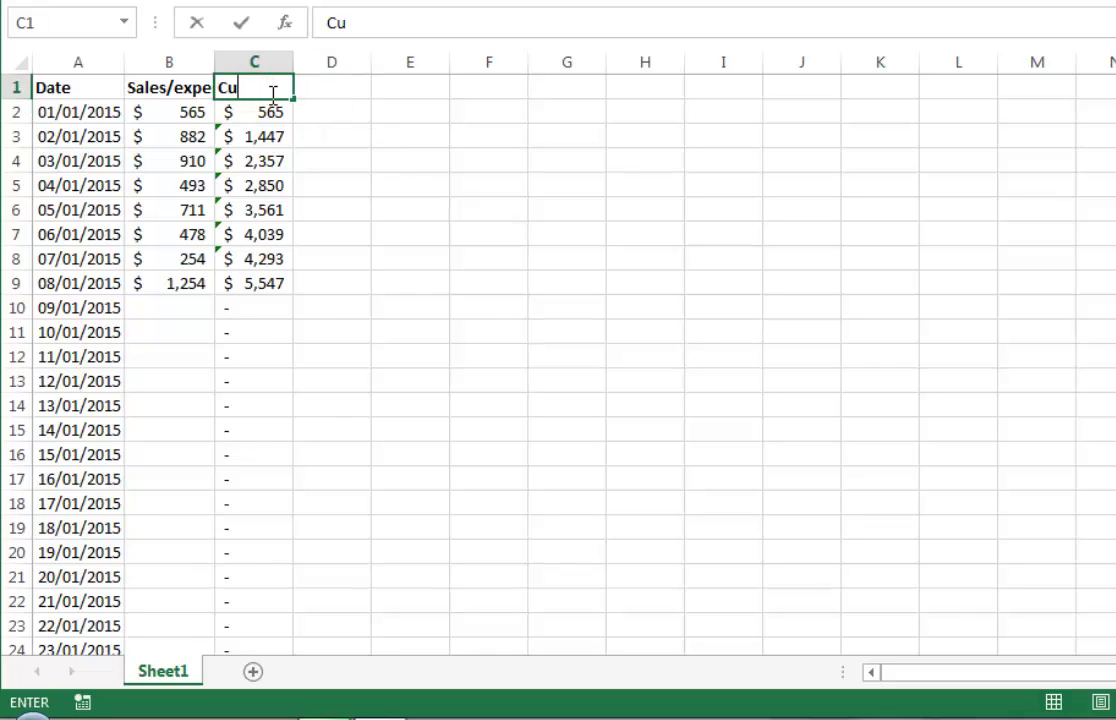
type("mulati")
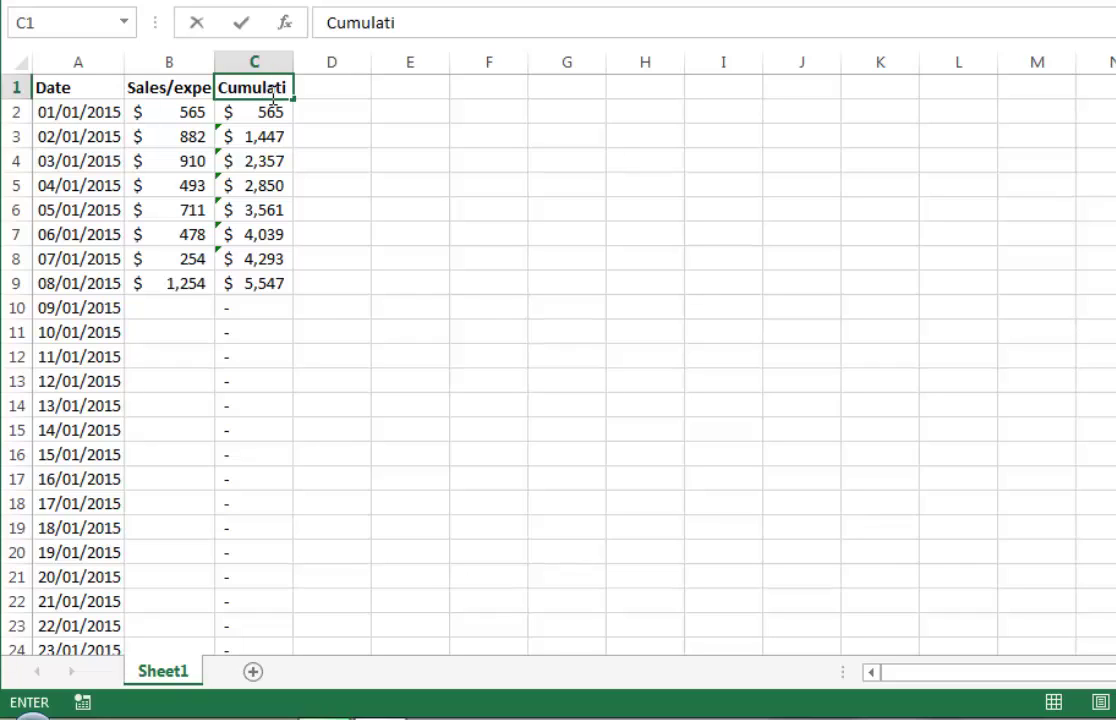
type("ve")
type(" total")
key("Return")
left_click(271, 93)
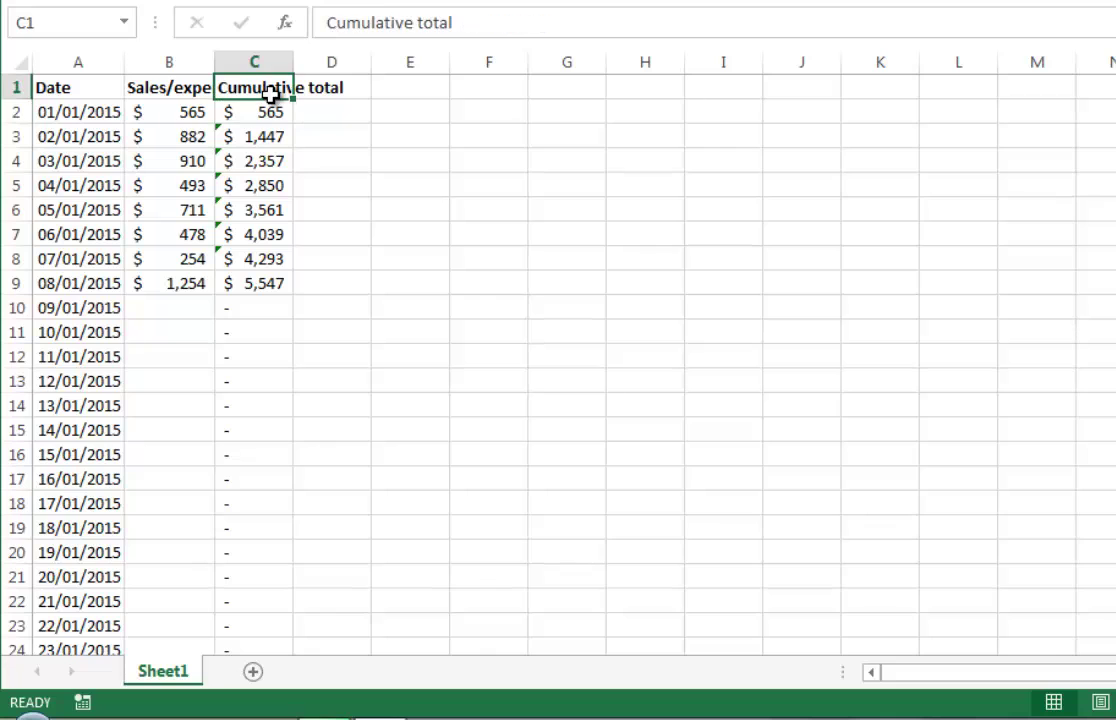
key("F7")
key("Escape")
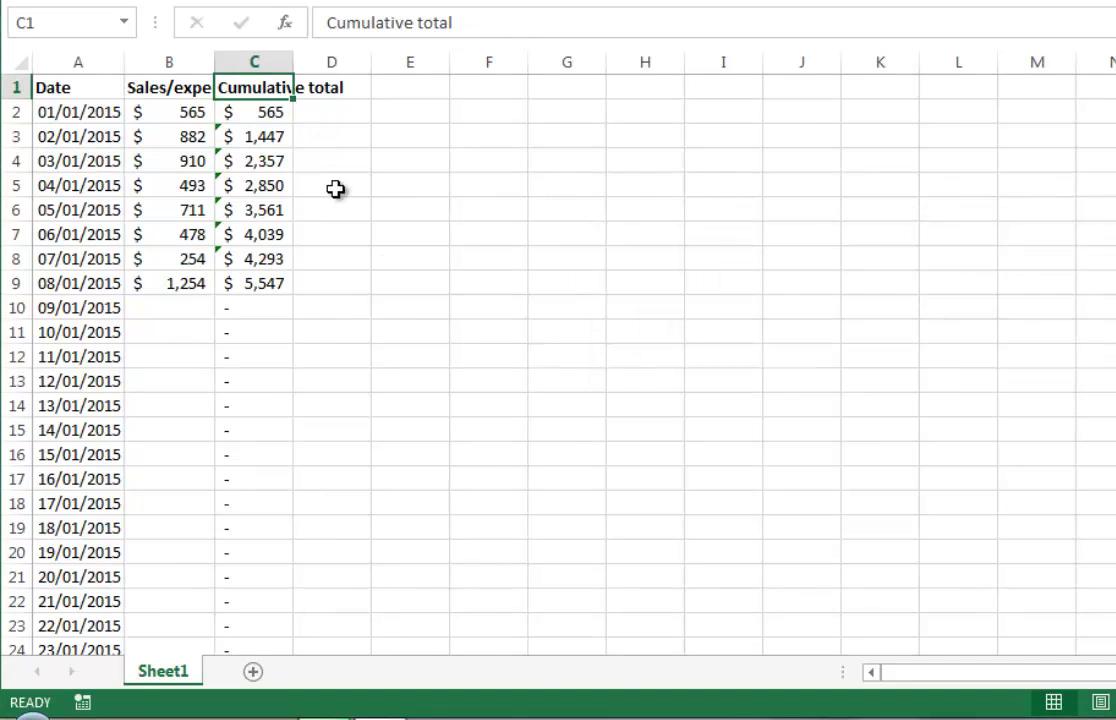